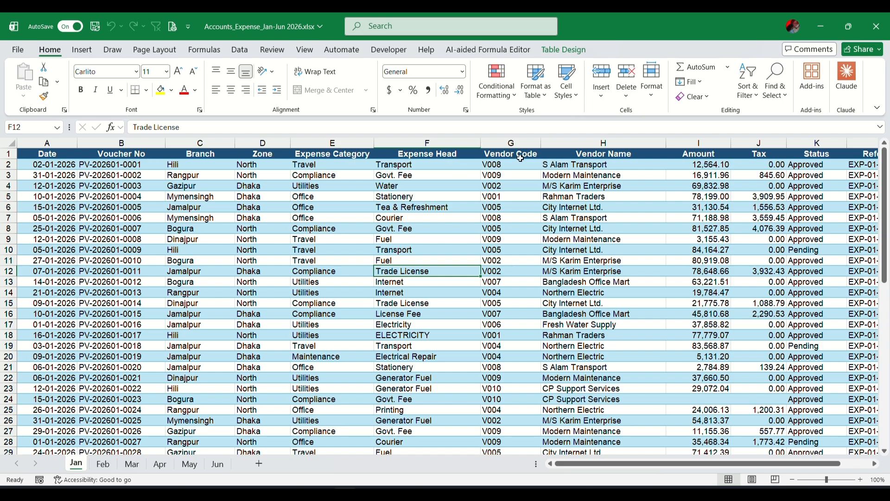
Examine the column headers of the Jan sheet up to the Reference column.
left_click(631, 157)
key("Right")
key("Right")
key("Right")
key("Right")
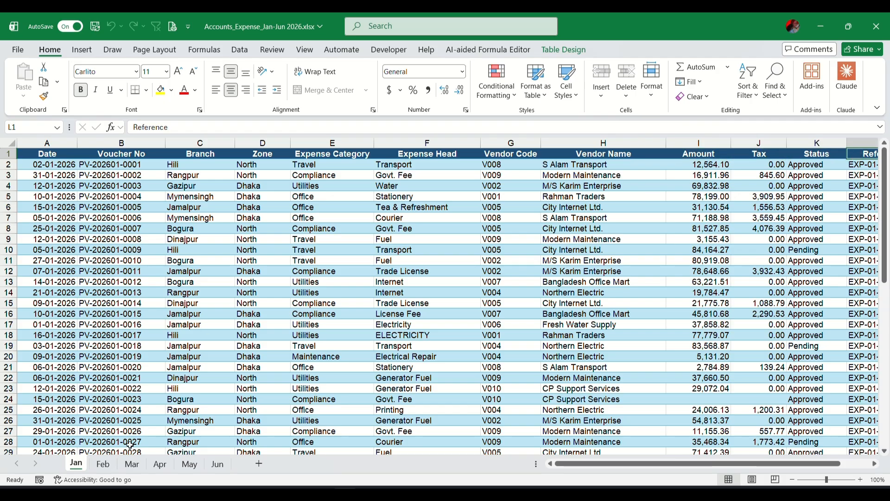
Review the expense data on each monthly sheet from Jan to Jun.
left_click(103, 464)
left_click(130, 464)
left_click(160, 463)
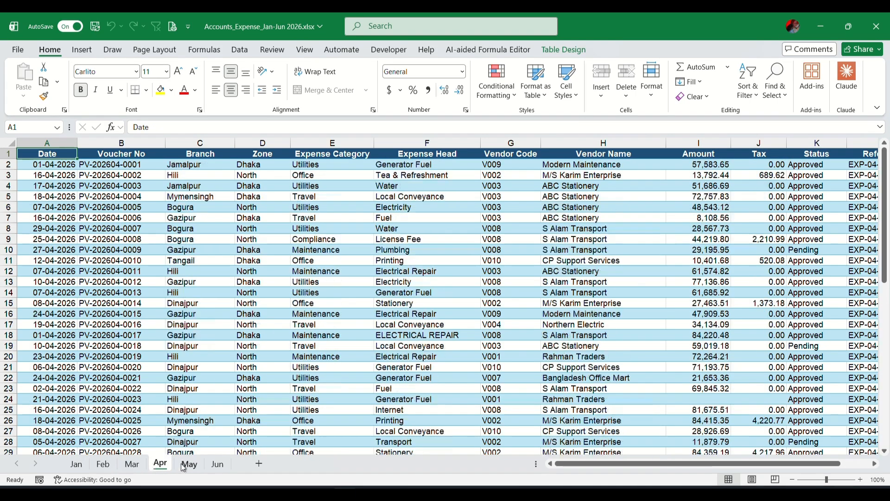
left_click(189, 463)
left_click(218, 463)
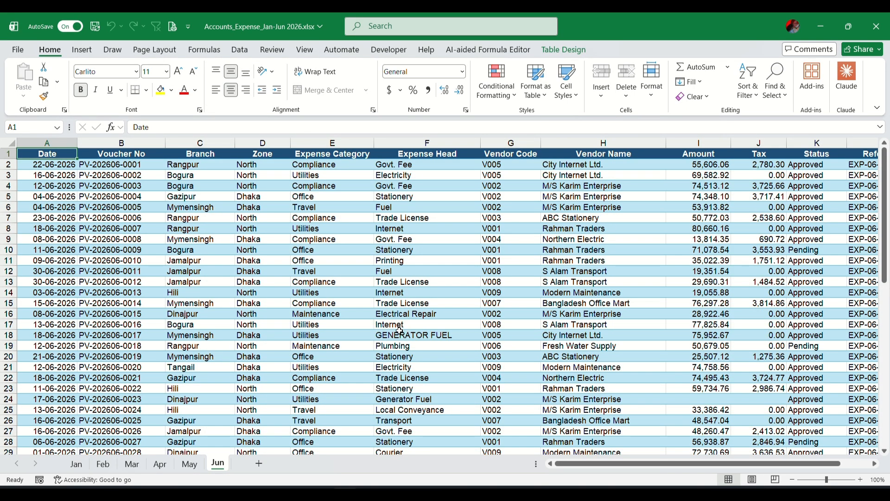
left_click(76, 463)
left_click(103, 463)
left_click(132, 464)
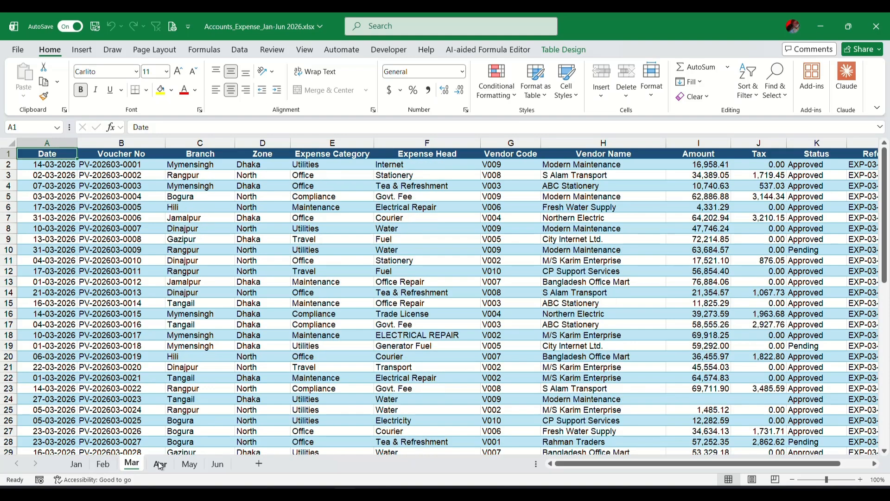
left_click(159, 463)
left_click(189, 464)
left_click(217, 463)
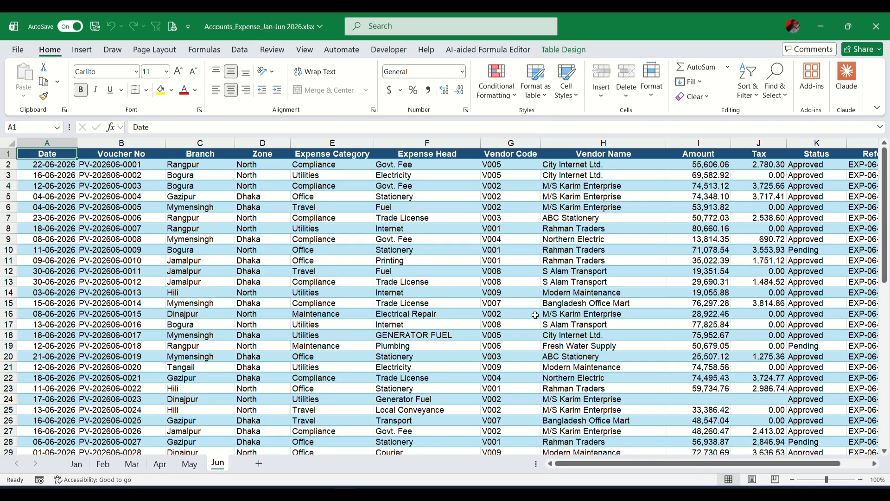
Create a new blank workbook.
mouse_move(344, 494)
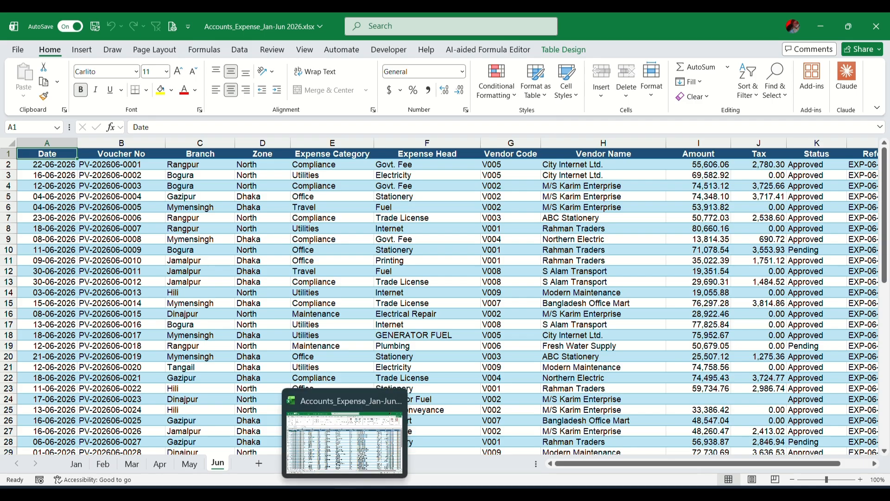
left_click(18, 52)
left_click(180, 138)
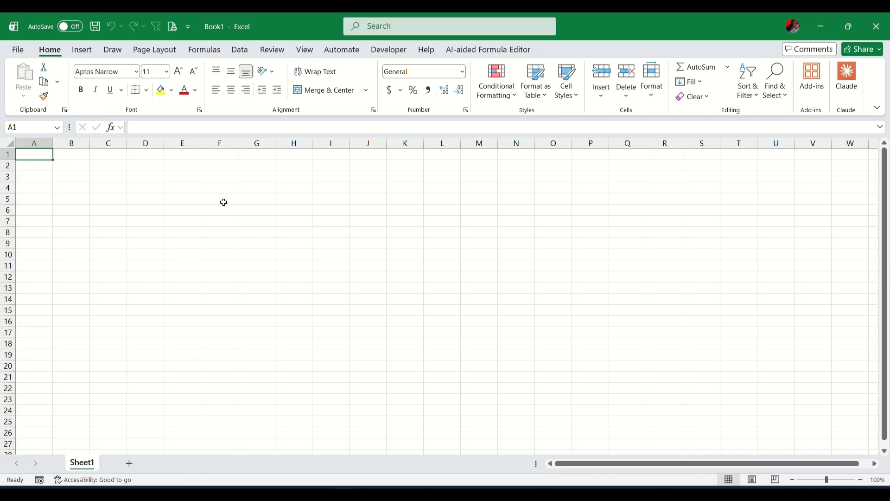
Try to import Accounts_Expense_Jan-Jun 2026.xlsx from the Excel Workbook Sample File folder within the desktop's Power Query Sample File & Practices folder.
left_click(248, 52)
left_click(23, 82)
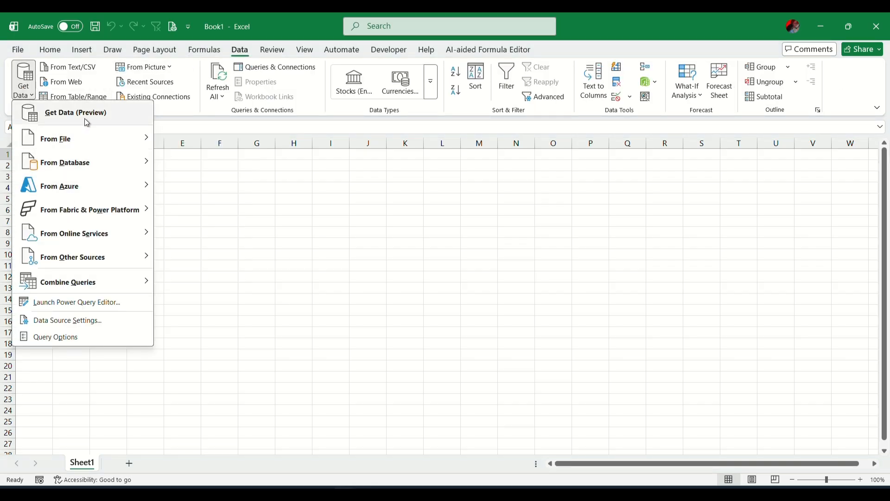
mouse_move(85, 151)
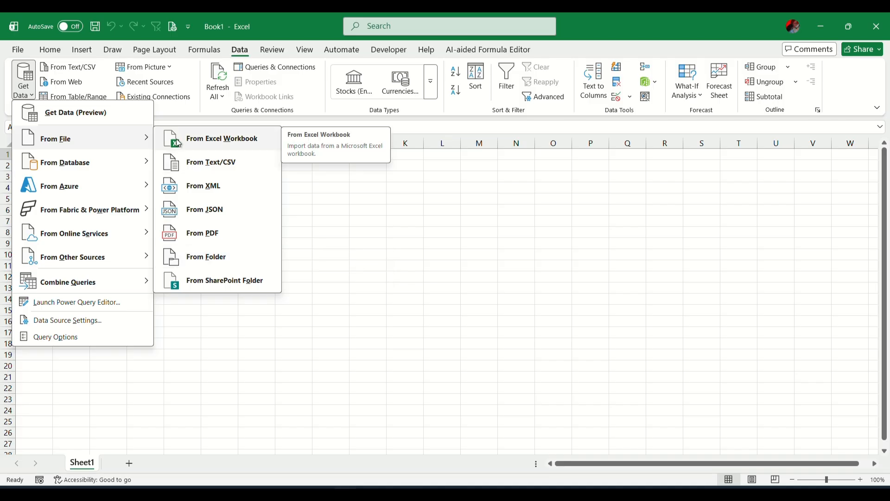
left_click(234, 140)
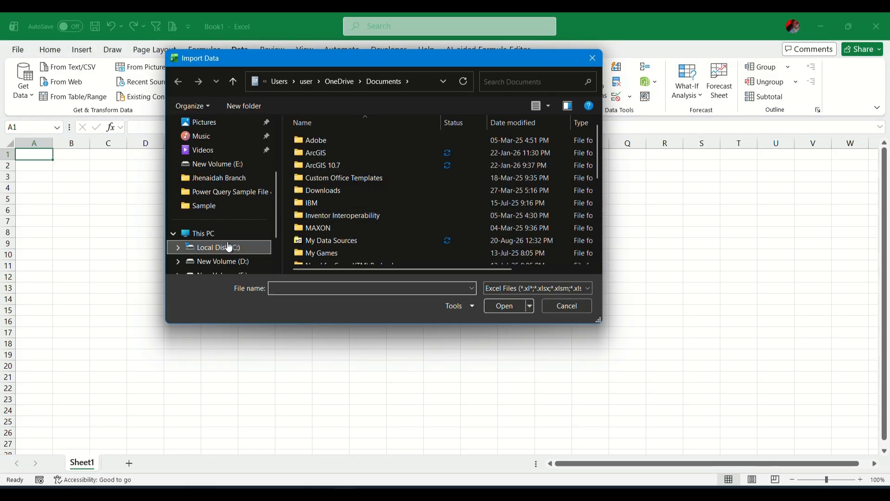
scroll(226, 207, "up", 5)
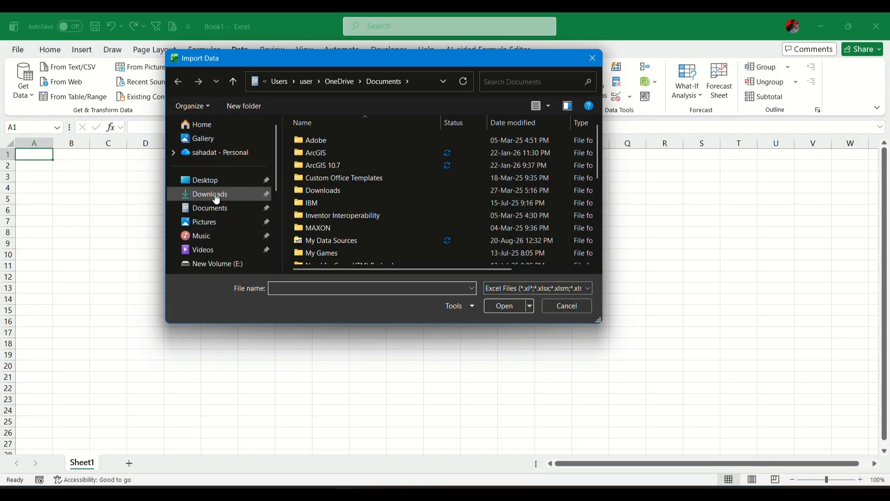
left_click(241, 184)
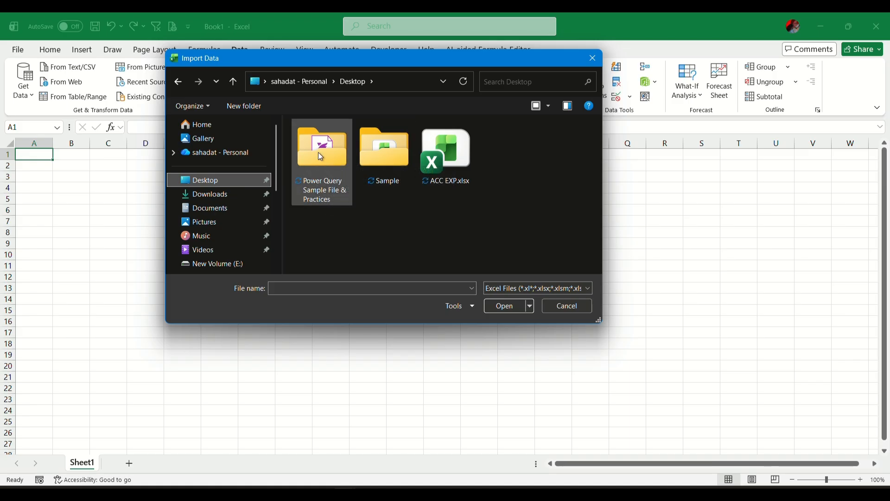
double_click(320, 177)
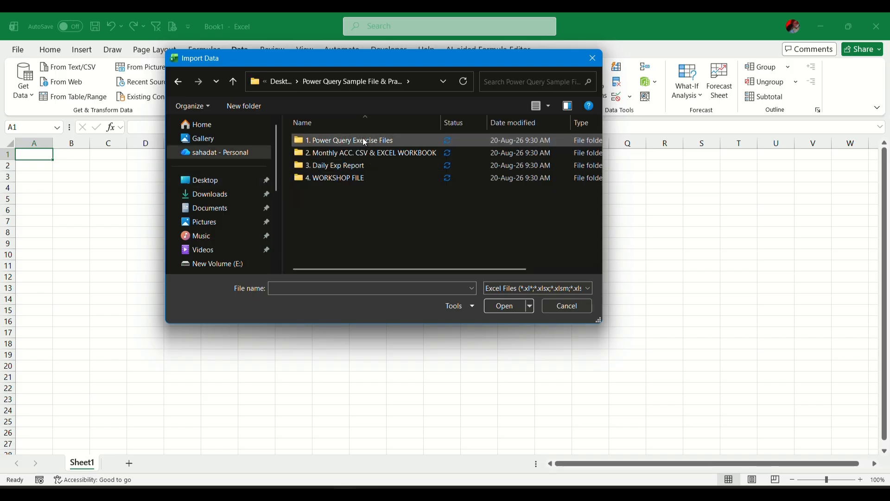
double_click(360, 157)
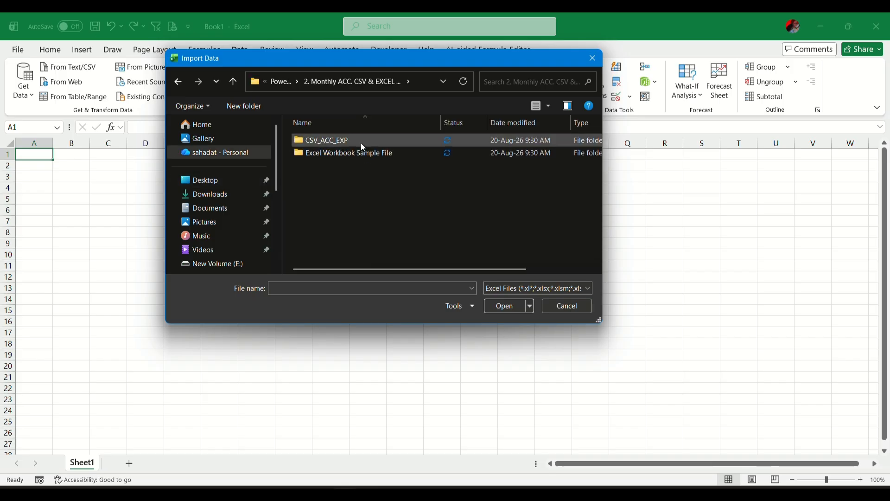
double_click(362, 153)
double_click(365, 147)
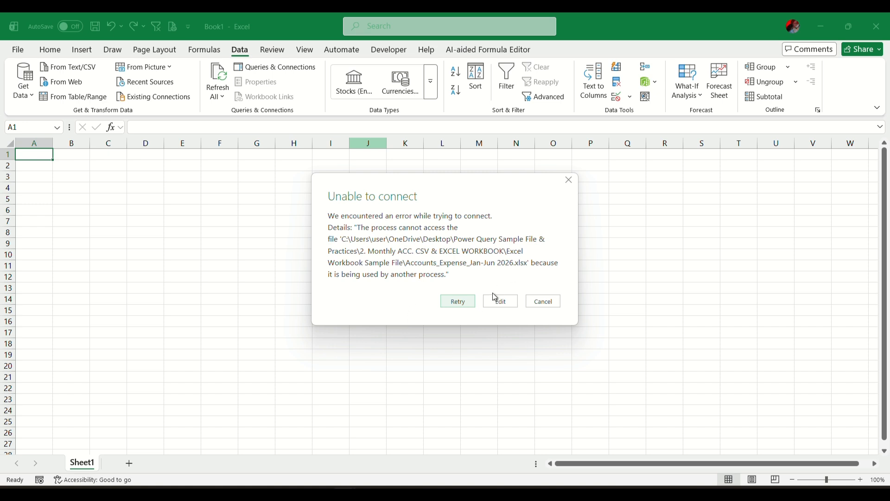
Retry and cancel the blocked import, and close the open Accounts_Expense_Jan-Jun 2026.xlsx workbook.
left_click(464, 304)
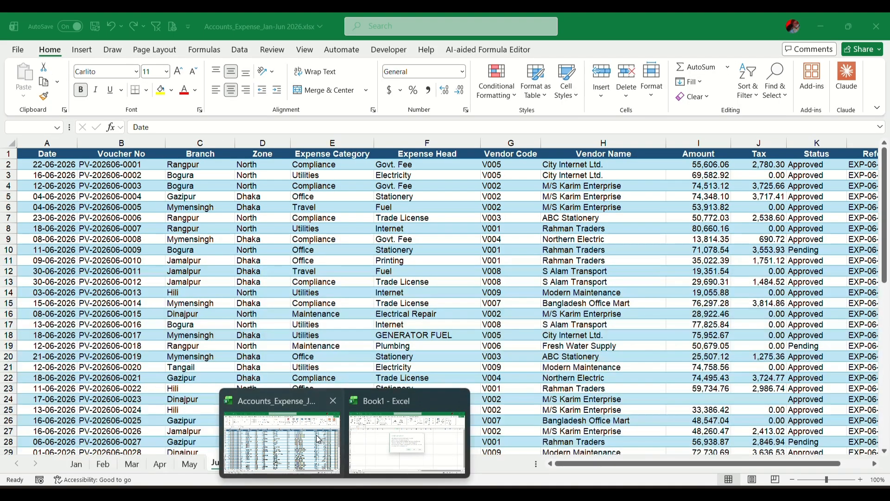
left_click(277, 440)
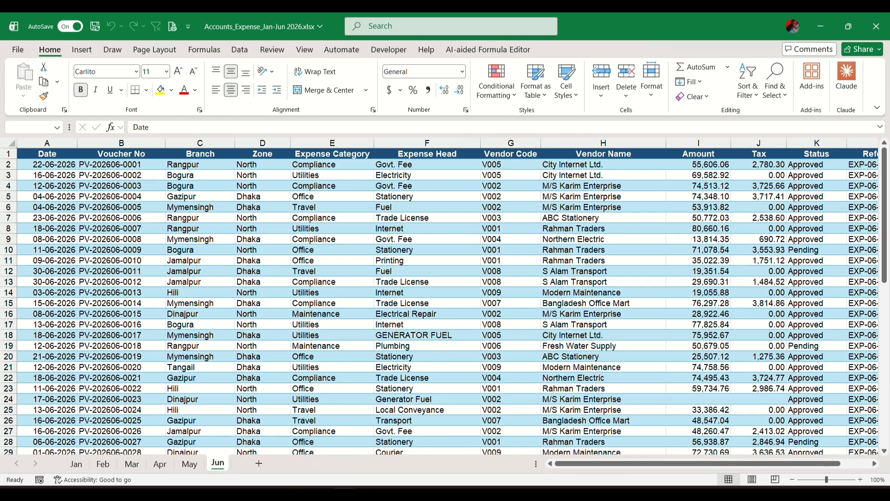
left_click(385, 446)
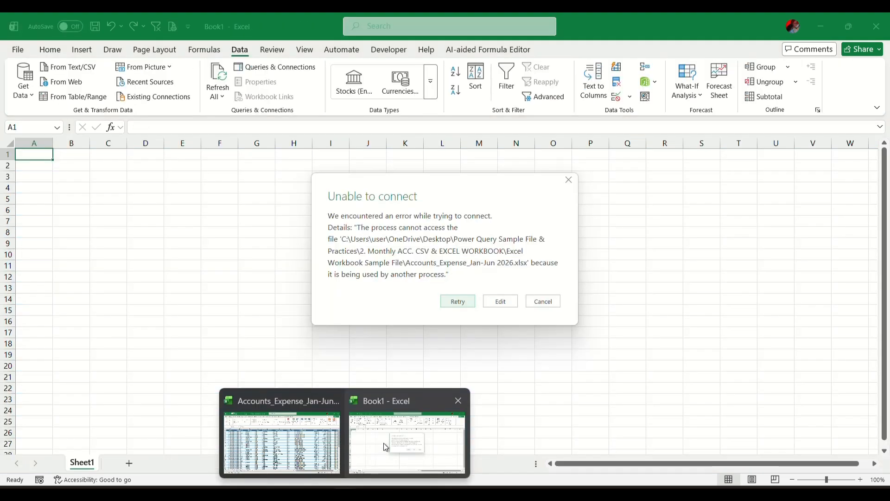
left_click(543, 301)
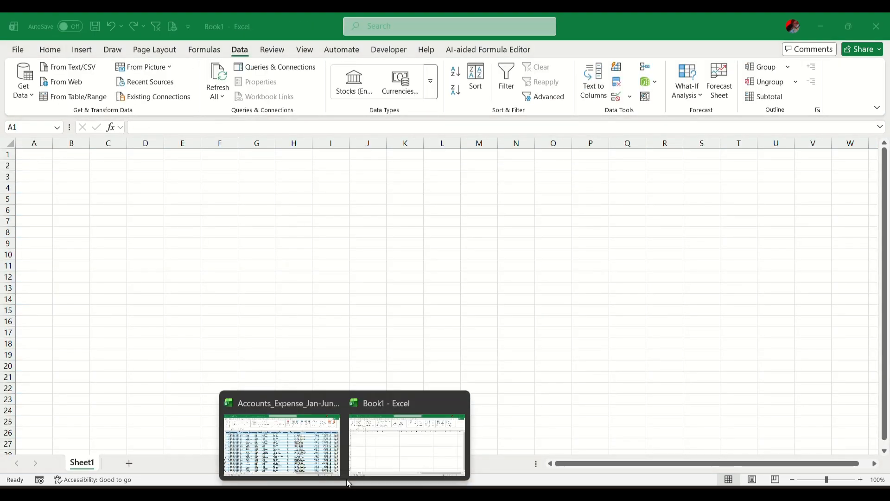
left_click(282, 443)
left_click(876, 26)
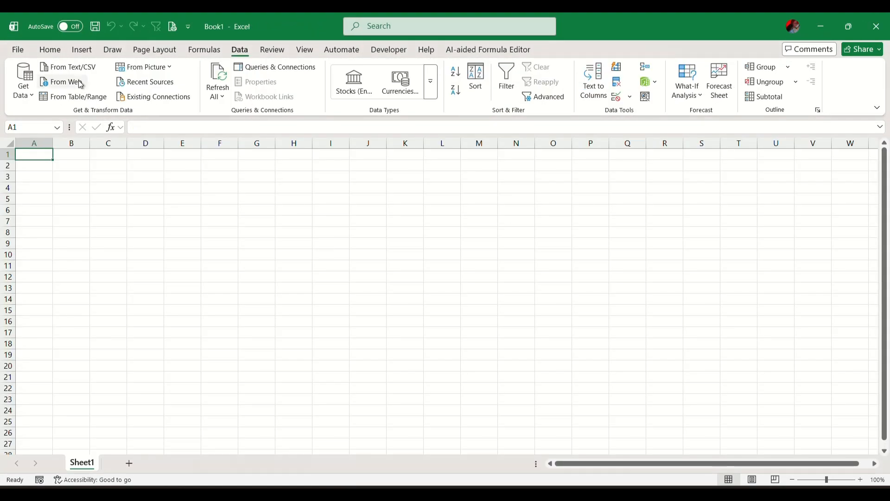
Get data from the Excel workbook Accounts_Expense_Jan-Jun 2026.xlsx in the Excel Workbook Sample File folder.
left_click(27, 95)
mouse_move(83, 138)
left_click(204, 139)
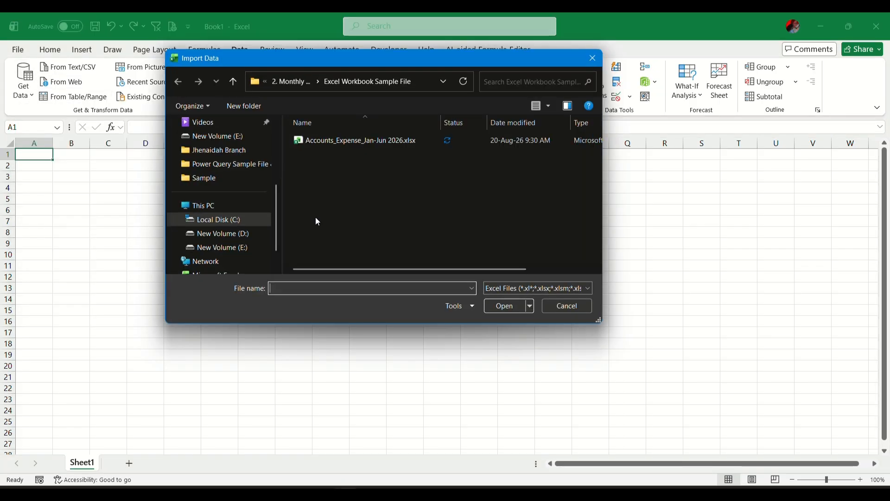
left_click(322, 144)
double_click(322, 145)
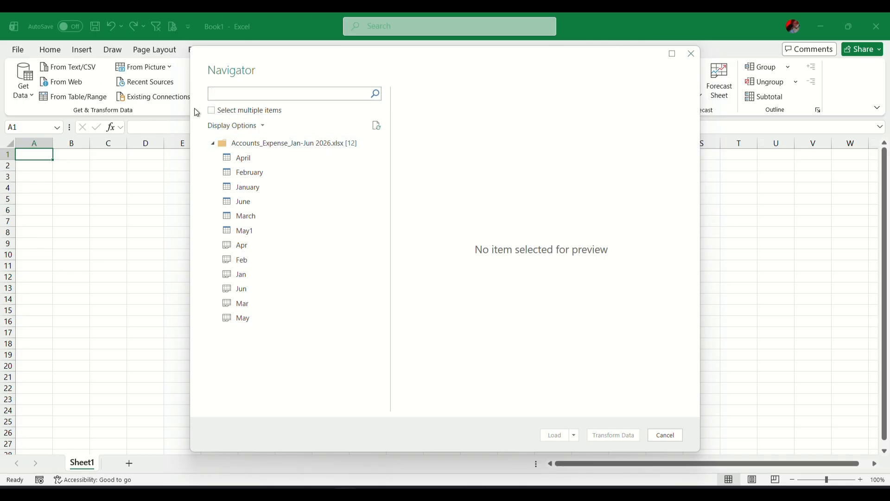
Try selecting multiple items with the April, February, January, June and March tables, and turn multiple selection back off.
left_click(257, 113)
left_click(229, 162)
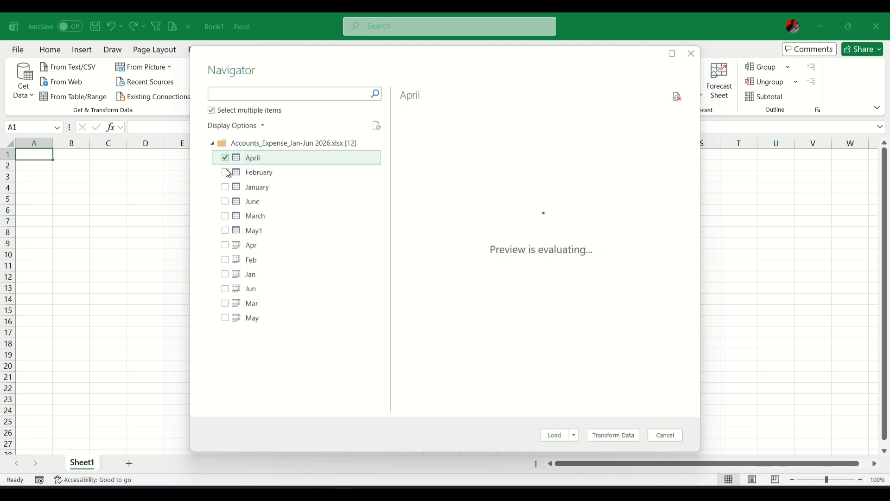
left_click(229, 174)
left_click(229, 188)
left_click(229, 202)
left_click(225, 216)
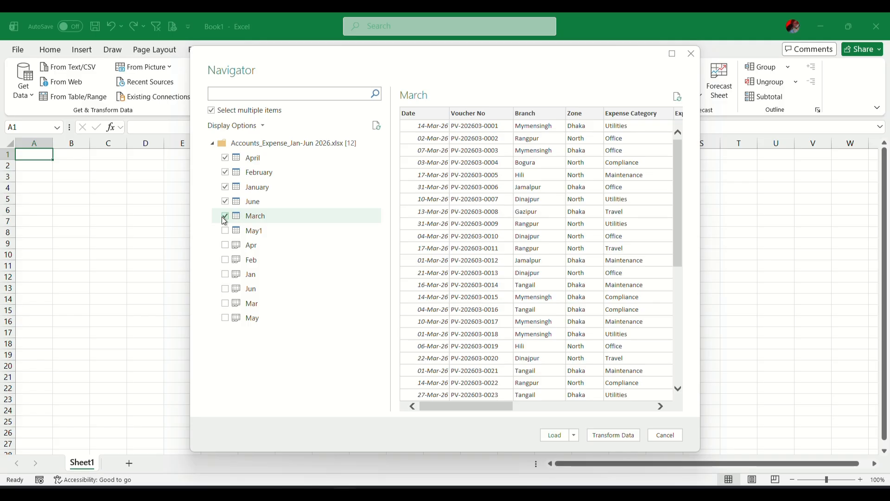
left_click(212, 111)
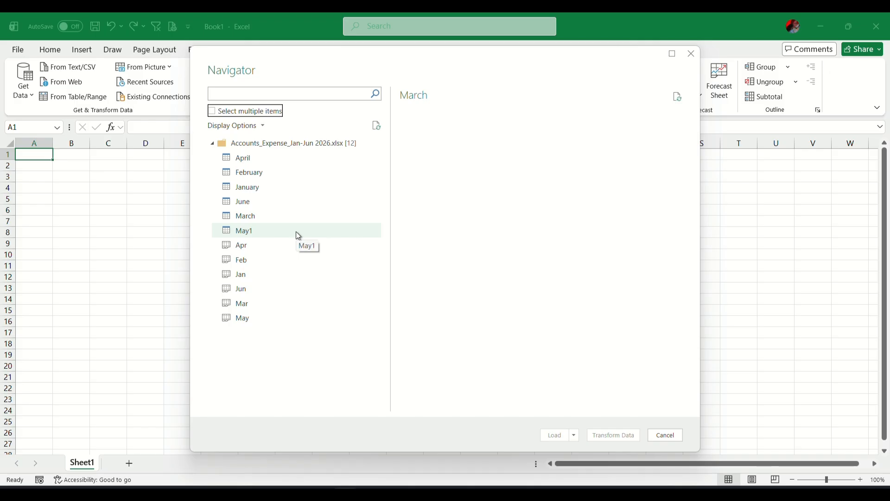
left_click(213, 111)
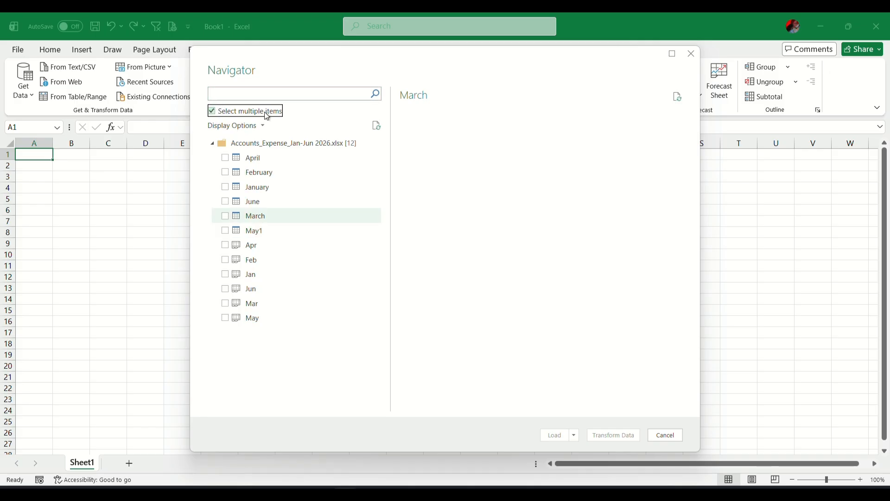
left_click(228, 158)
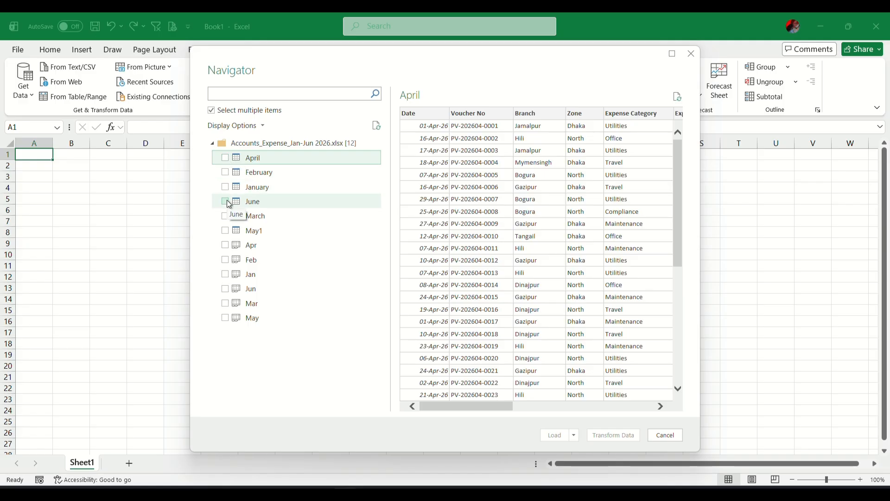
left_click(212, 111)
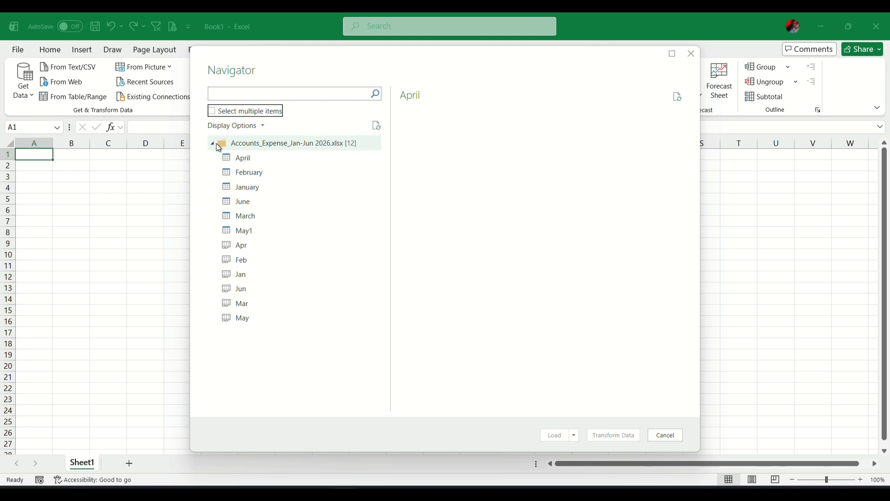
Select the whole Accounts_Expense_Jan-Jun 2026.xlsx workbook instead of a single table and open it for transformation in Power Query Editor.
left_click(251, 150)
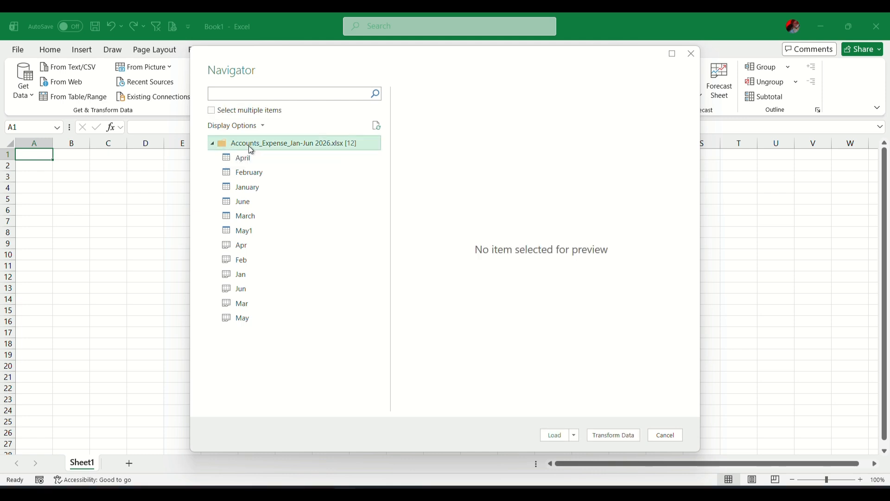
left_click(625, 434)
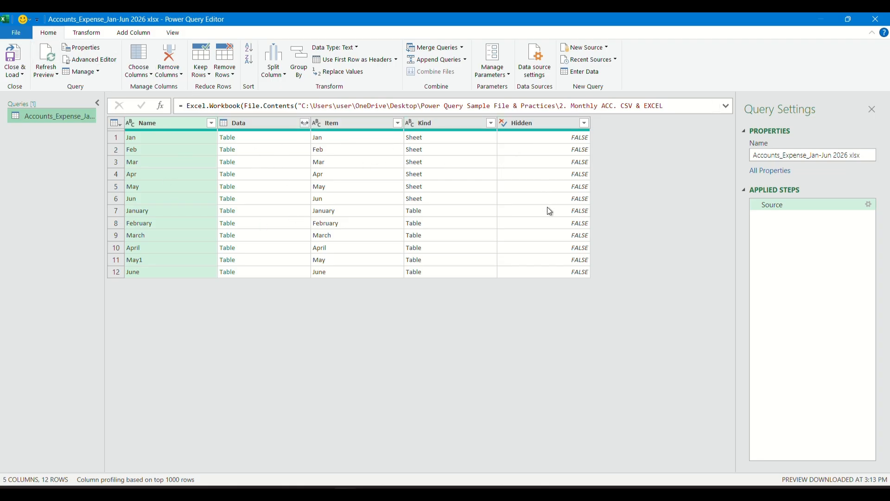
Examine the query's Name, Data, Item, Kind and Hidden columns, distinguishing sheet entries from table entries.
left_click(547, 123)
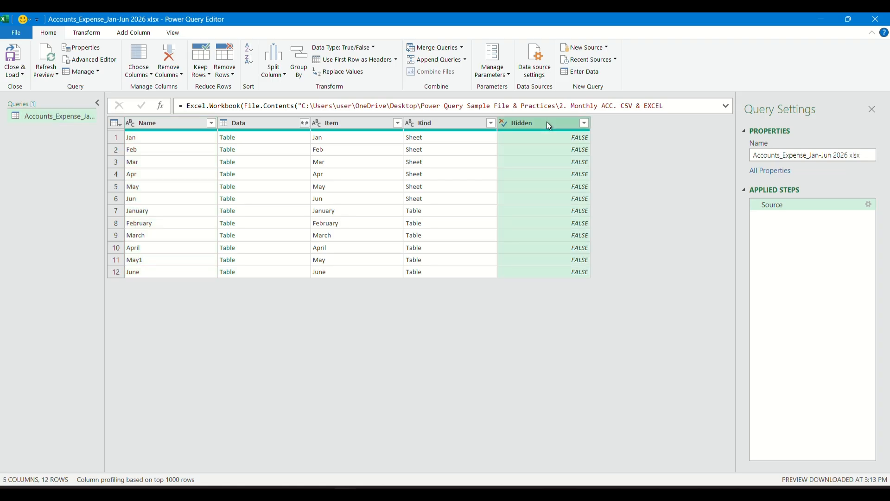
left_click(144, 124)
left_click(245, 123)
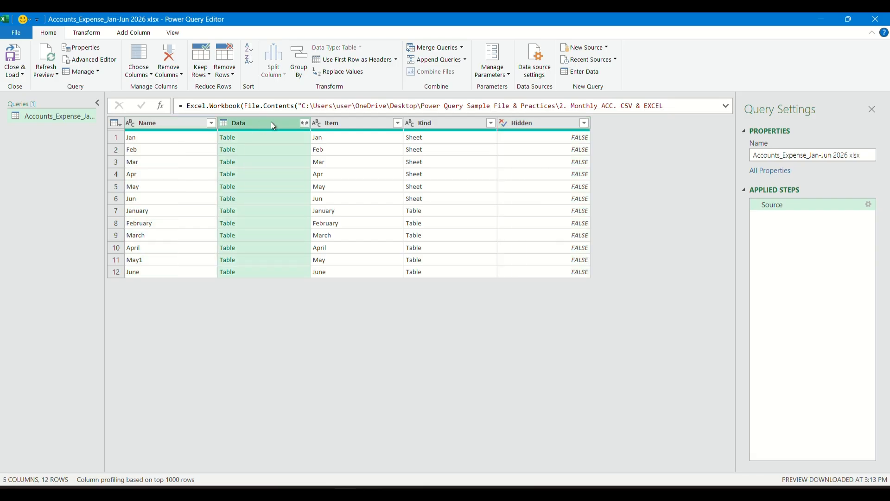
left_click(182, 128)
left_click(339, 126)
left_click(449, 126)
left_click(508, 126)
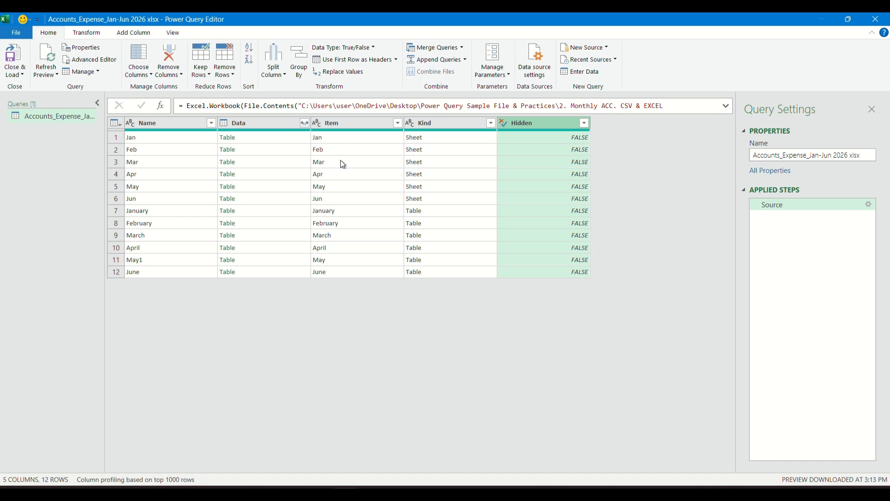
left_click(450, 122)
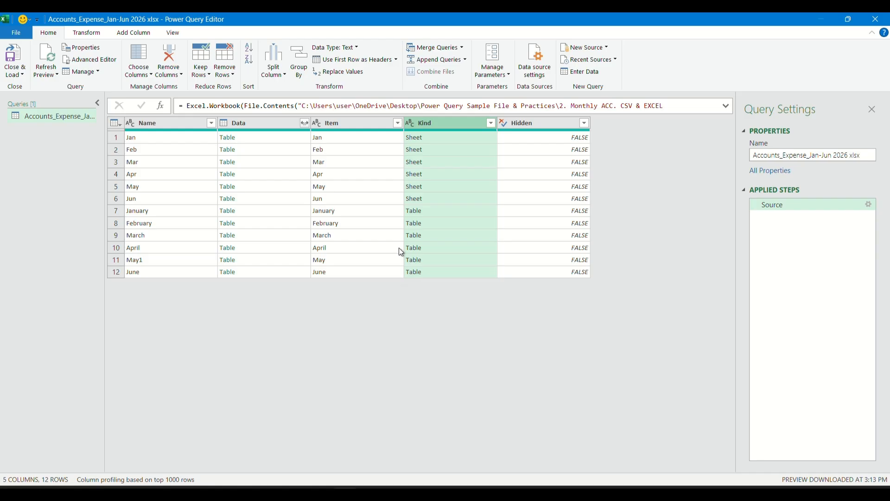
Close Power Query Editor, discarding the query changes, and open the source workbook Accounts_Expense_Jan-Jun 2026.xlsx.
left_click(875, 19)
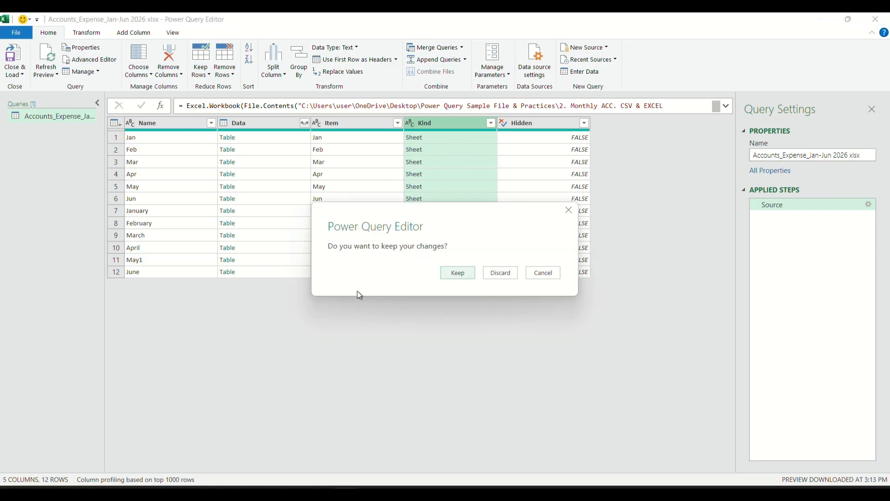
left_click(507, 274)
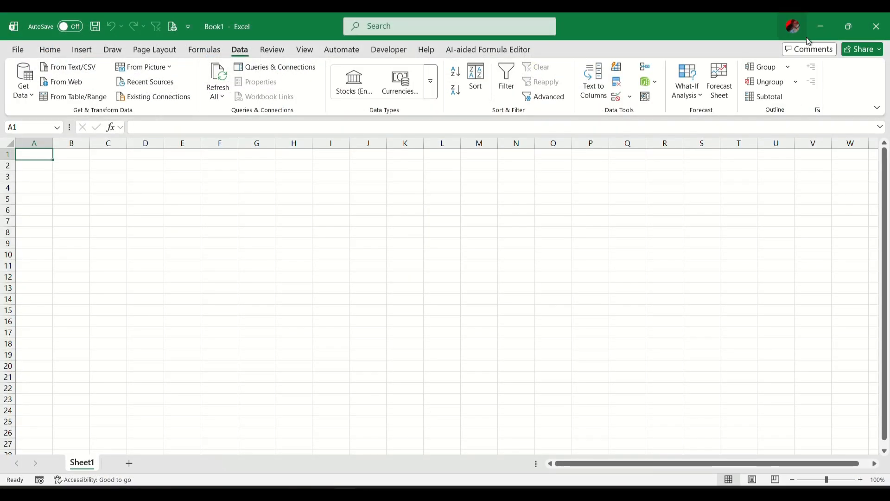
left_click(793, 22)
double_click(215, 113)
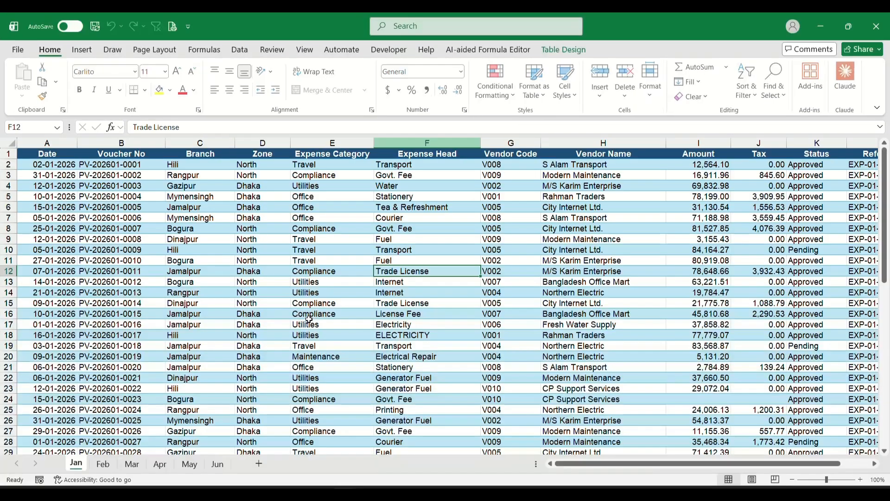
Look through the monthly sheets Feb, Mar and Apr of the expense workbook and return to the Jan sheet.
left_click(103, 463)
left_click(132, 464)
left_click(160, 464)
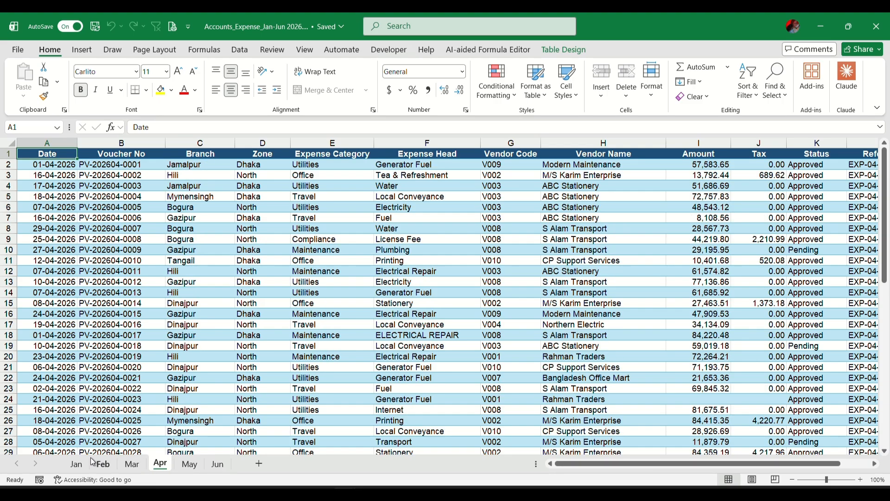
left_click(86, 464)
left_click(129, 464)
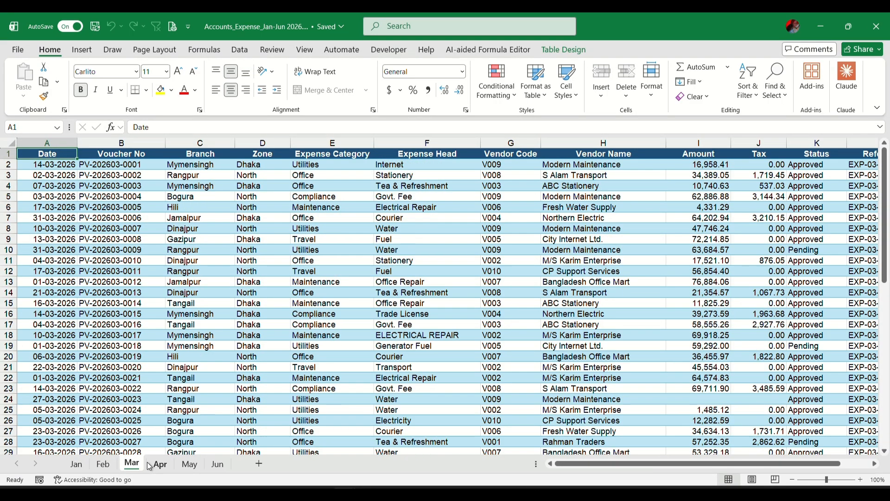
left_click(77, 464)
left_click(245, 323)
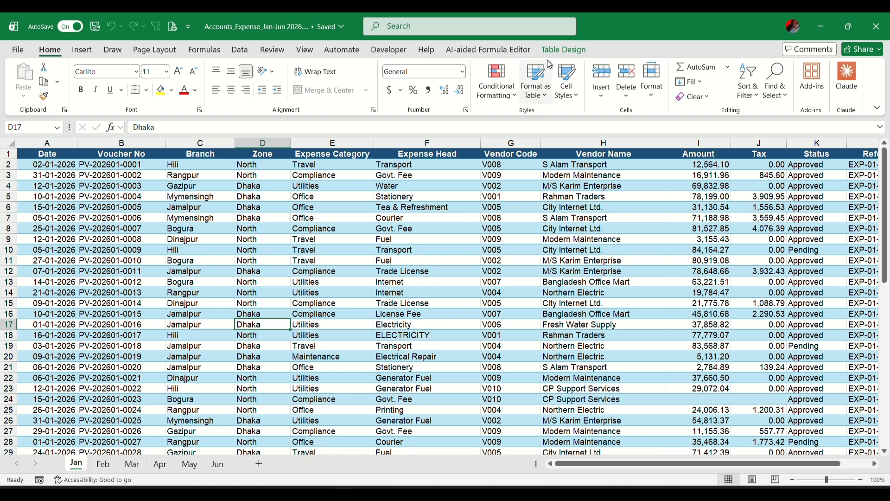
Check the table name assigned to the expense data on the Jan, Feb, Apr, May and Jun sheets.
left_click(573, 50)
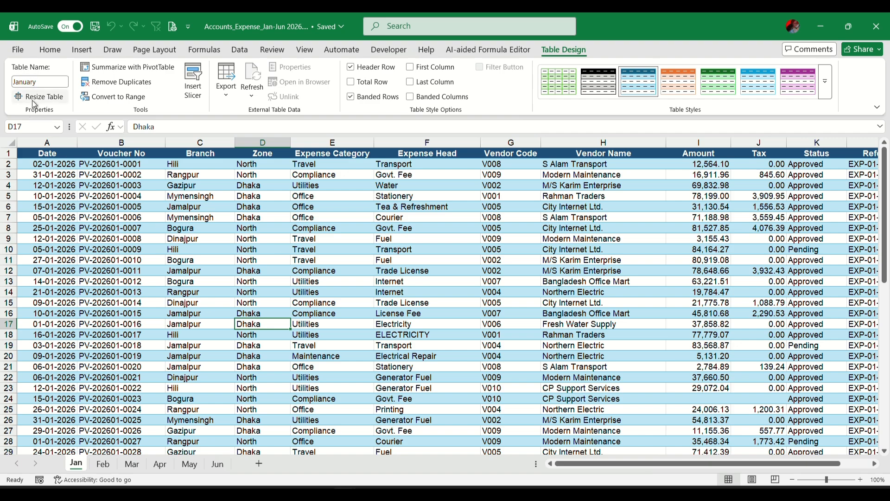
left_click(45, 83)
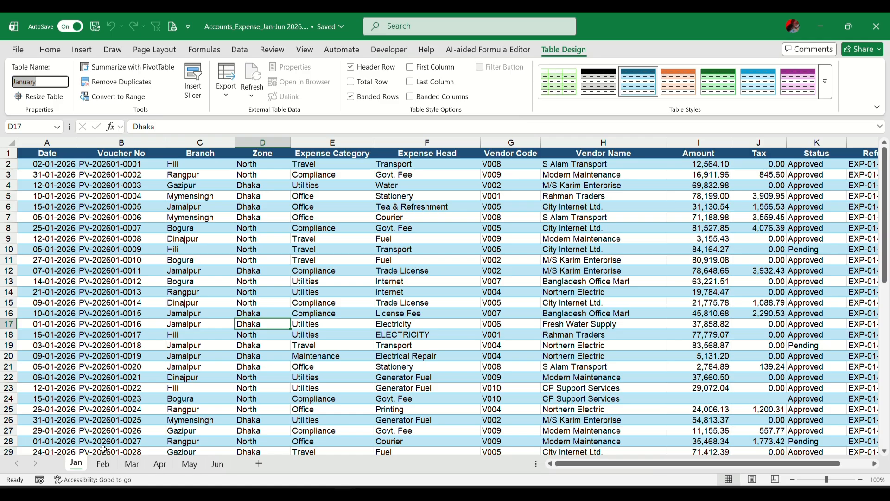
left_click(103, 464)
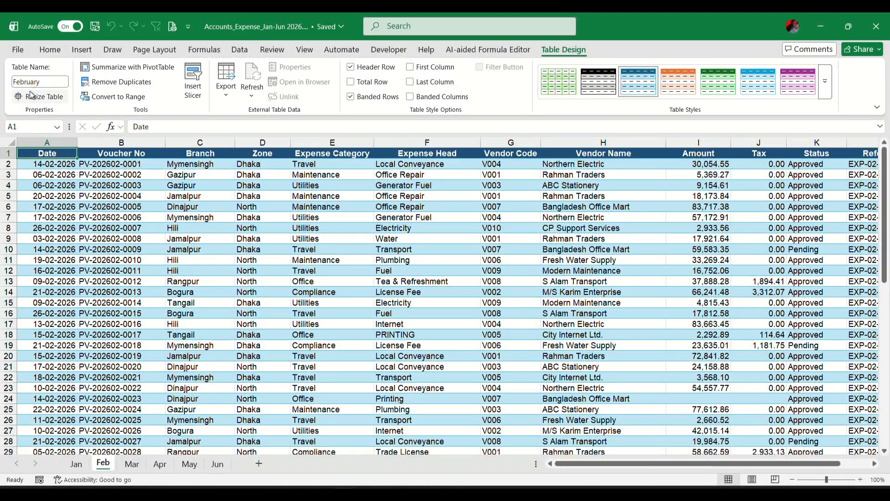
left_click(160, 464)
left_click(189, 463)
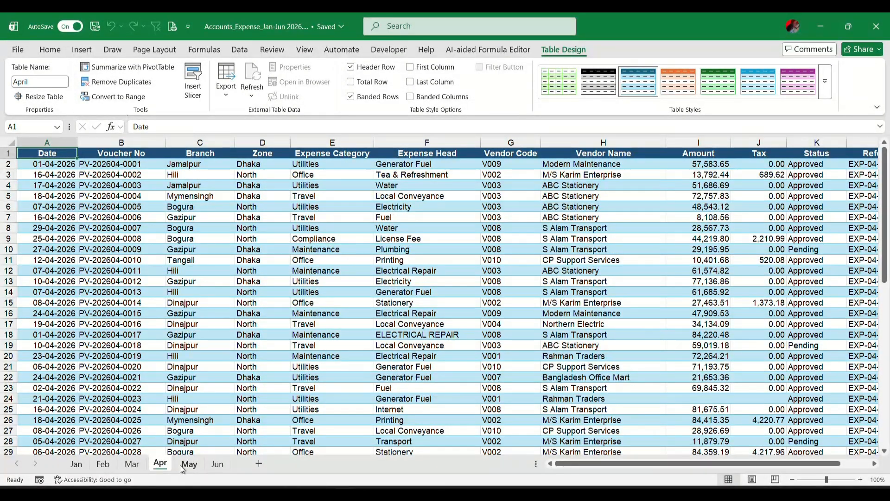
left_click(218, 463)
left_click(199, 355)
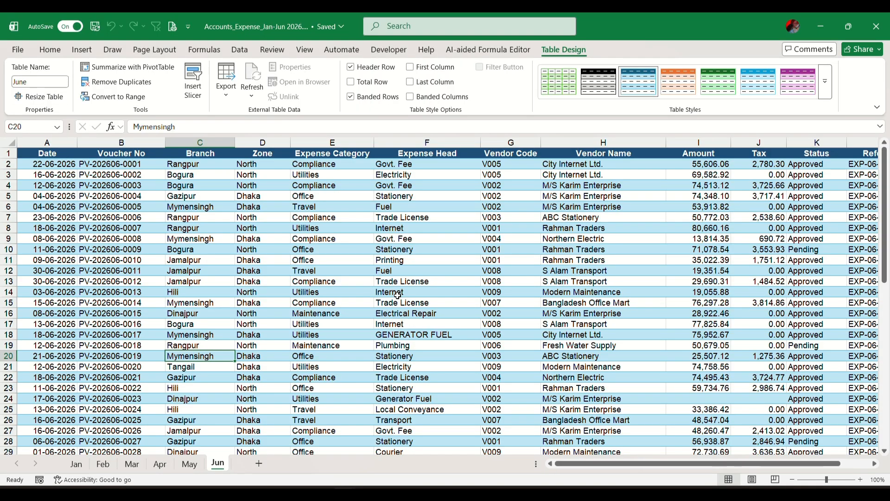
Convert the June table on the Jun sheet to a normal range.
left_click(337, 250)
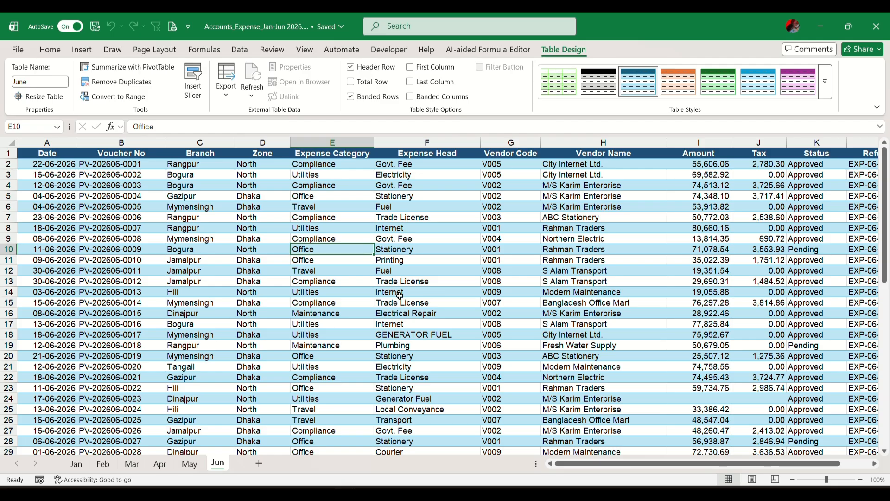
left_click(113, 97)
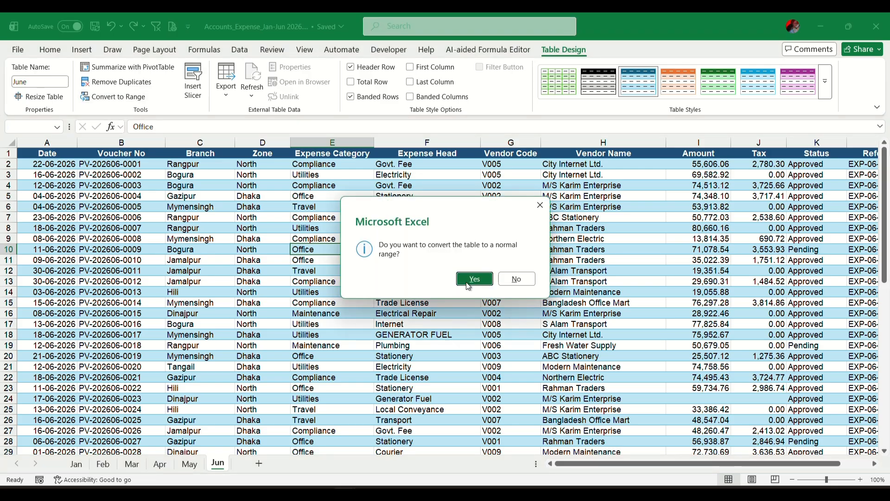
left_click(468, 286)
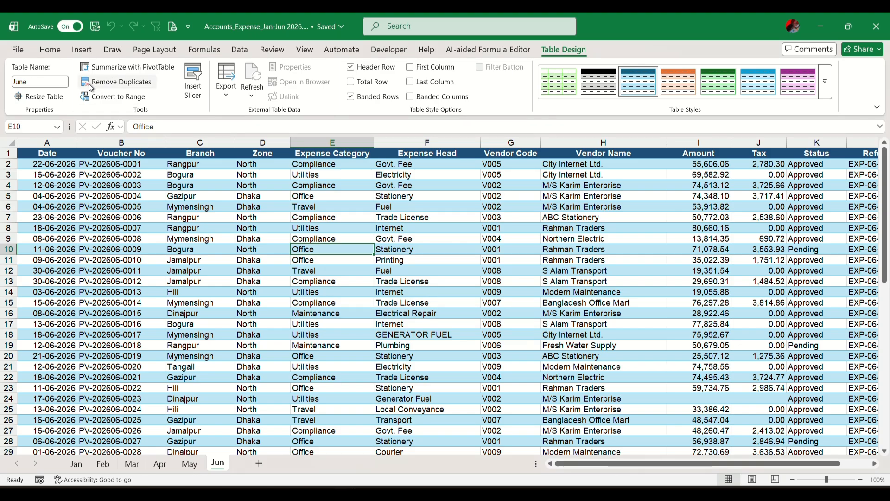
left_click(122, 98)
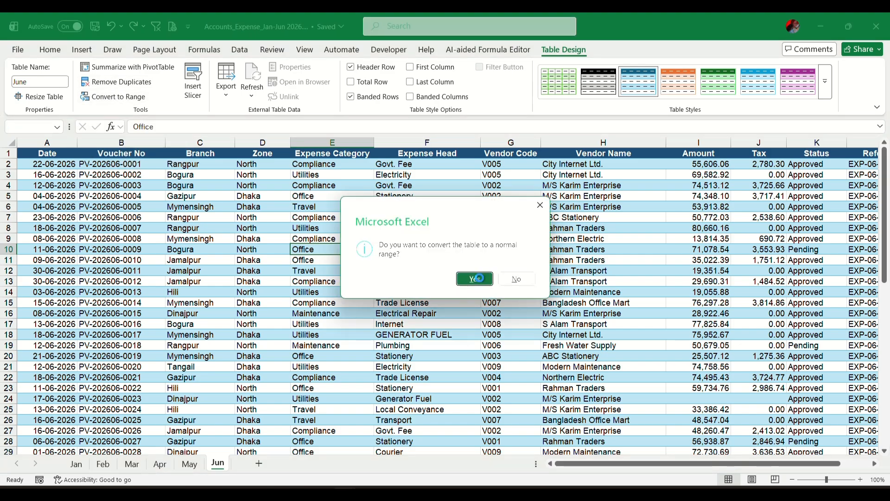
left_click(475, 278)
left_click(273, 218)
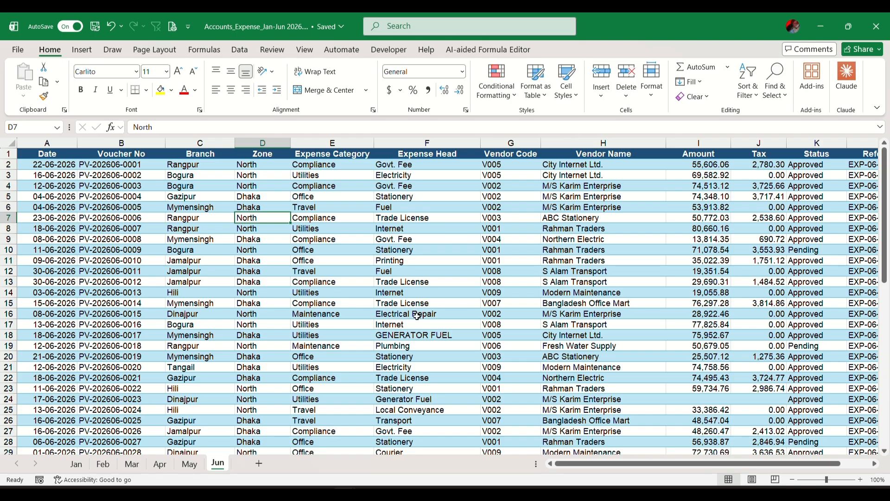
Examine the plain data range on the Jun sheet from its header row down to the last records.
left_click(357, 238)
left_click(352, 200)
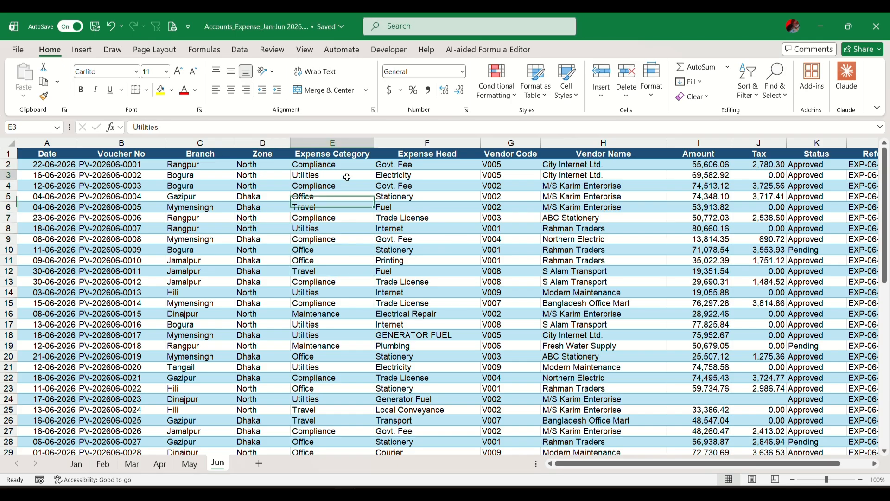
left_click(352, 175)
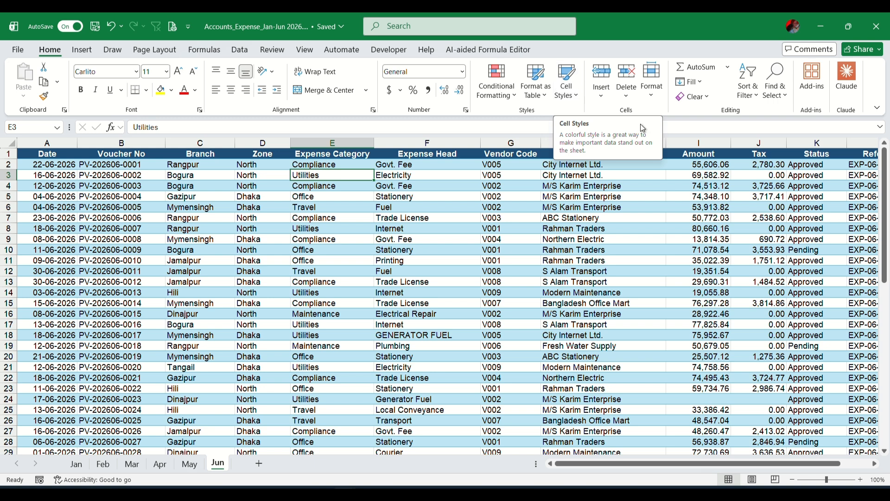
left_click(271, 271)
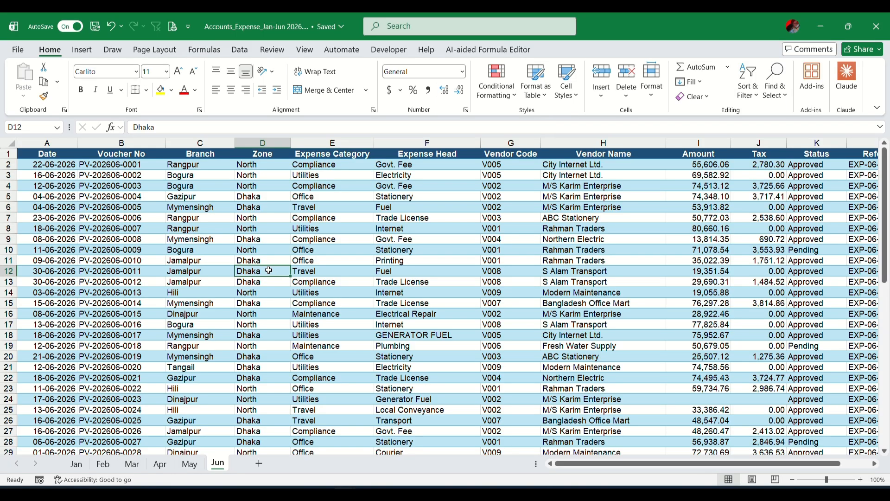
scroll(396, 270, "down", 8)
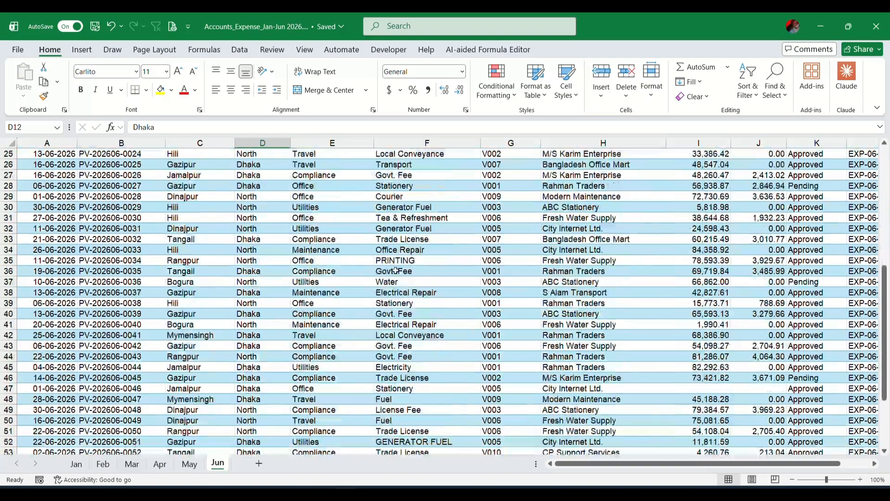
scroll(395, 270, "down", 19)
scroll(320, 287, "up", 20)
left_click(491, 261)
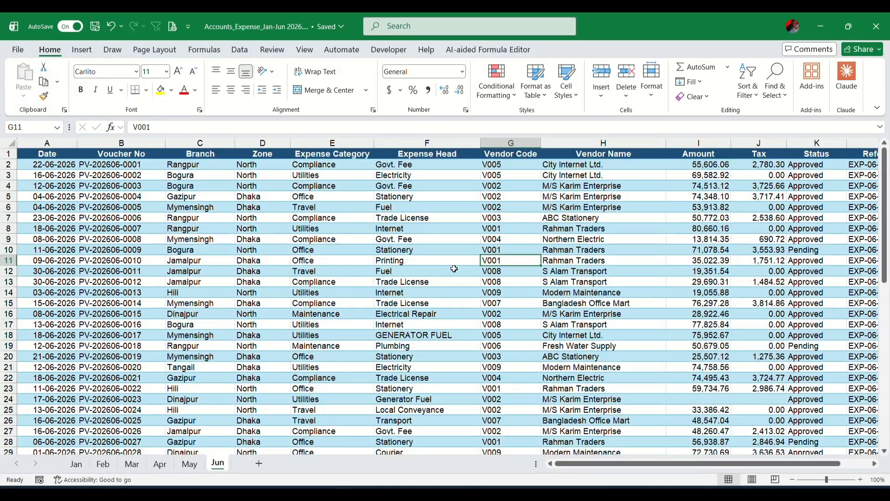
Create a table with headers from the Jun sheet's whole expense data range, $A$1:$L$61.
left_click(444, 262)
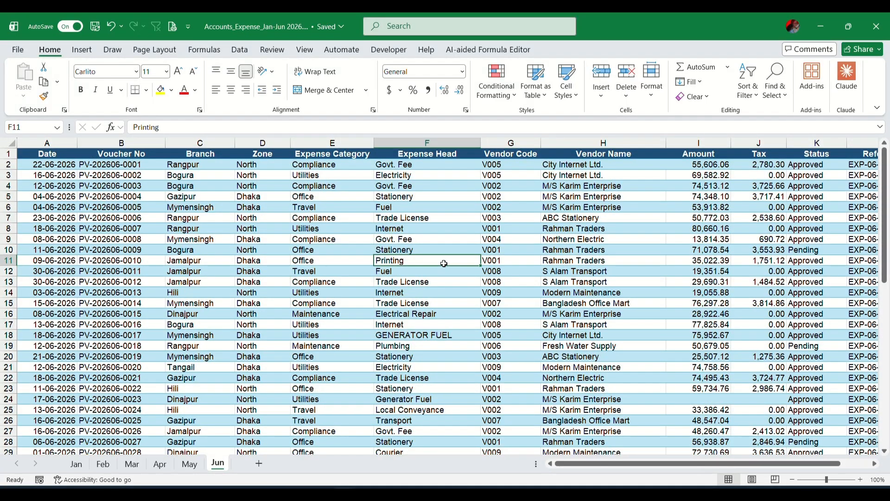
key("ctrl+a")
scroll(441, 274, "down", 14)
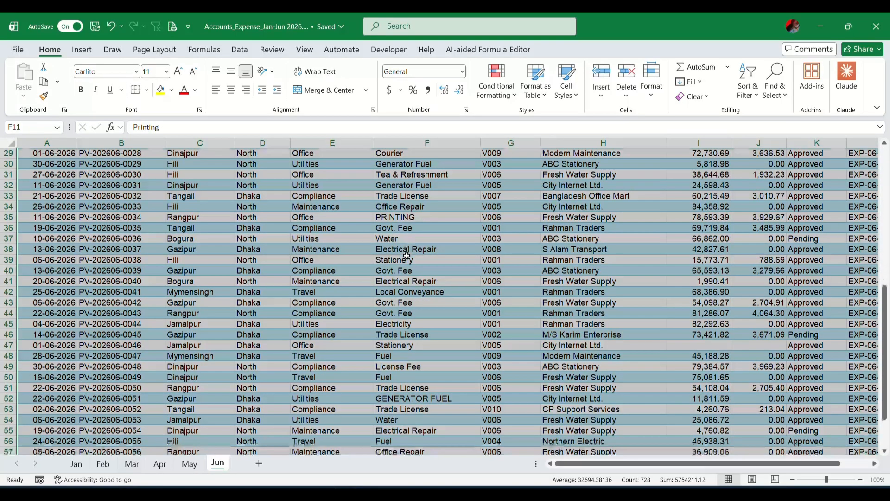
scroll(407, 256, "up", 14)
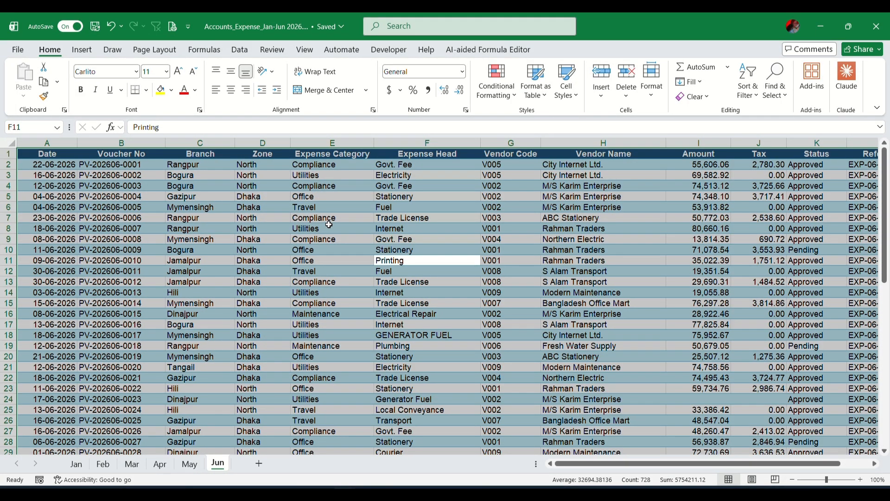
key("ctrl+t")
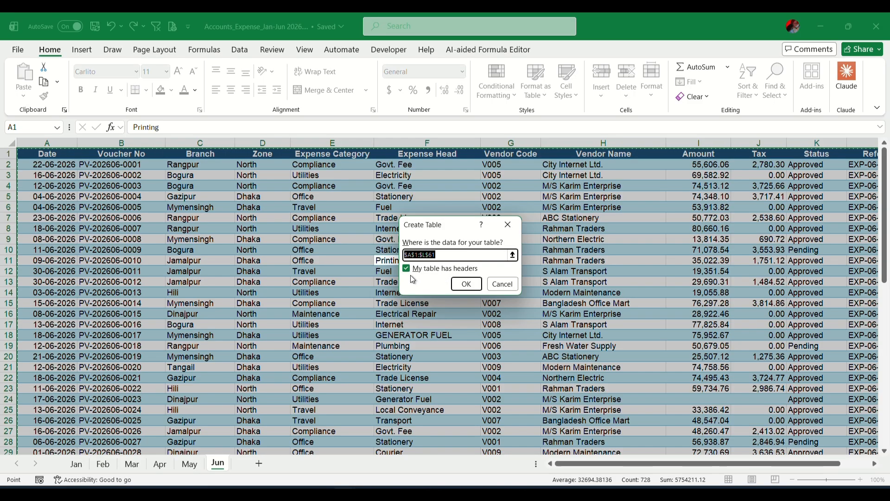
left_click(466, 283)
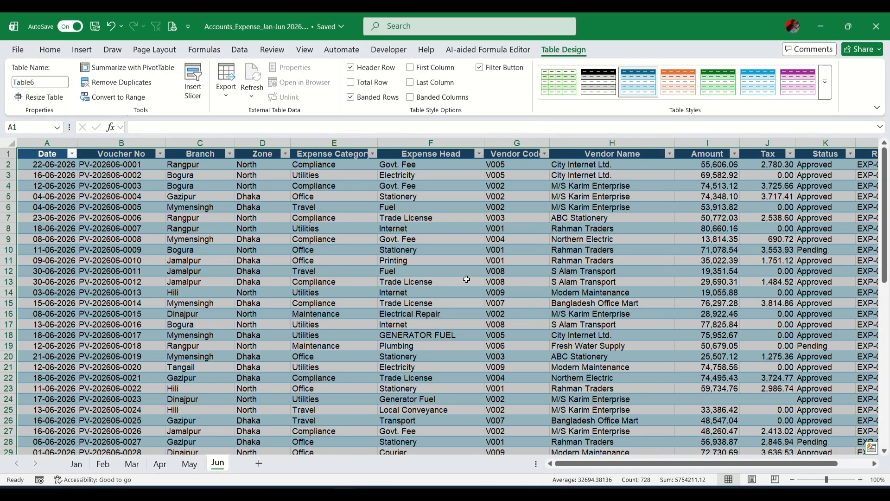
left_click(400, 238)
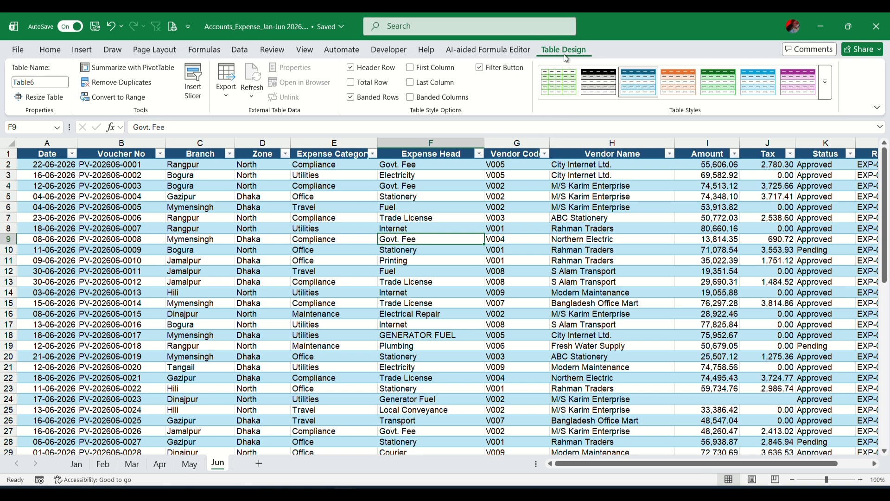
Name the new table on the Jun sheet June.
key("Up")
key("Up")
key("Up")
key("Up")
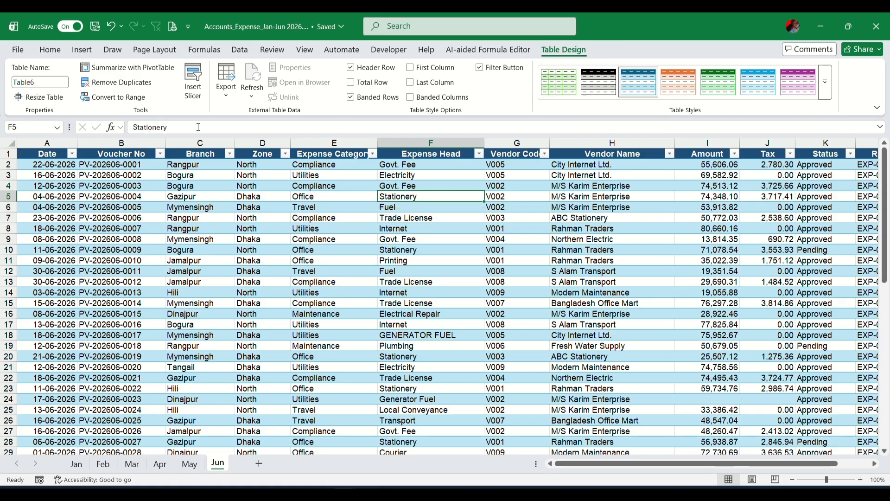
left_click(48, 84)
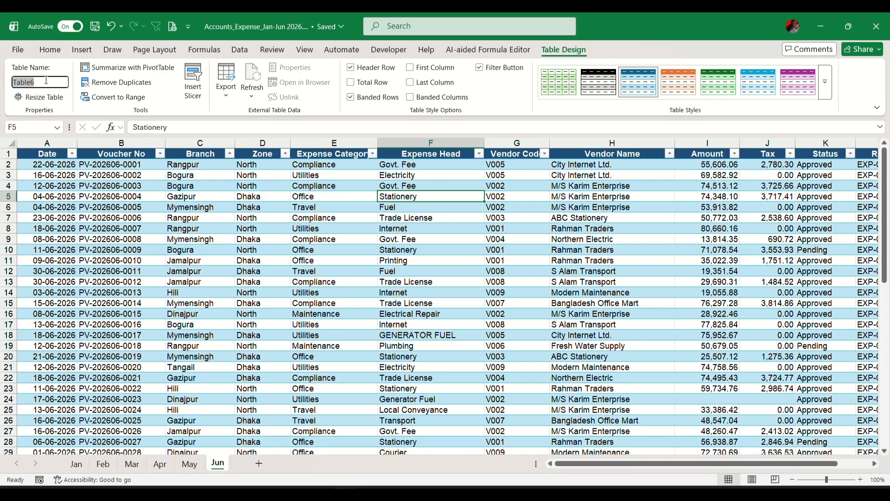
type("June")
left_click(282, 249)
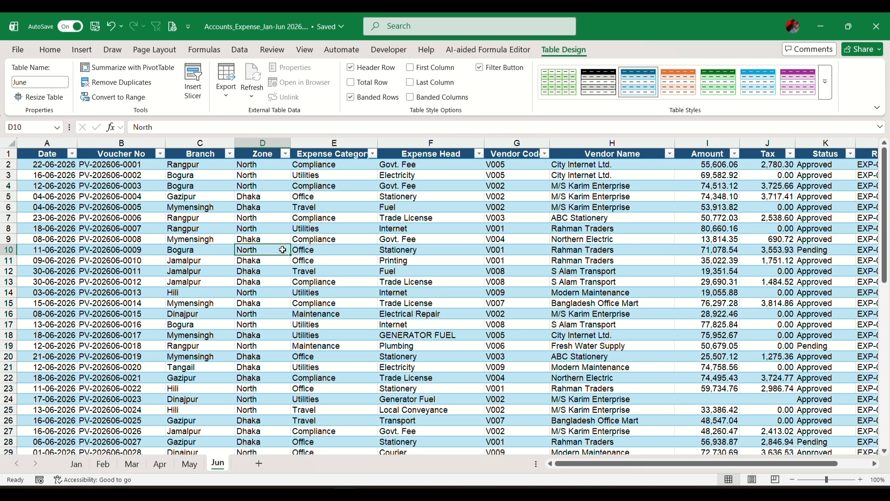
Insert two blank columns before Expense Category in the June table.
scroll(344, 276, "down", 13)
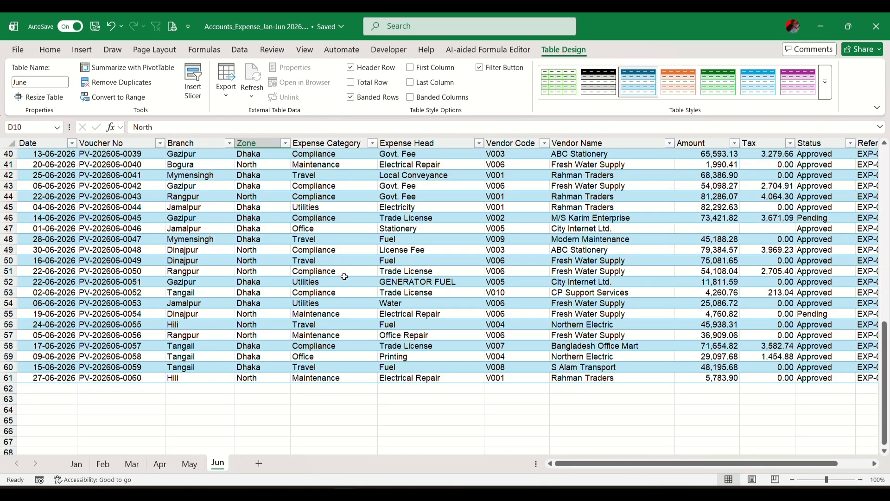
scroll(344, 276, "up", 13)
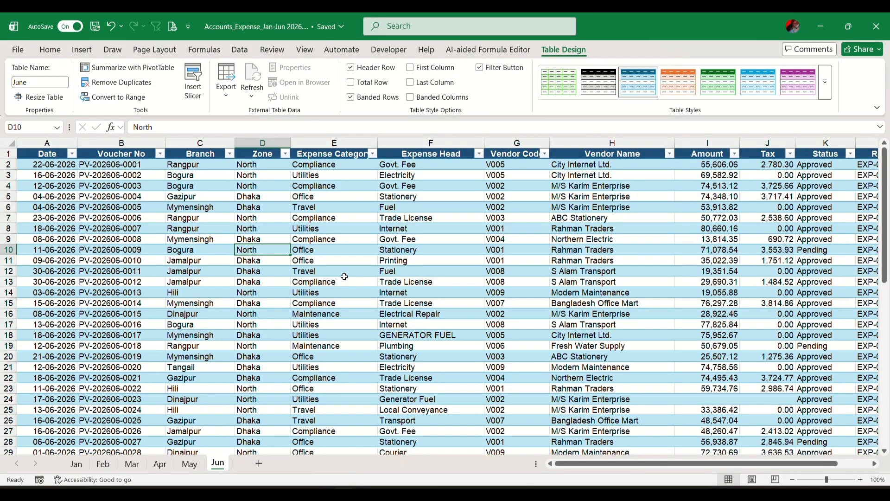
left_click(190, 248)
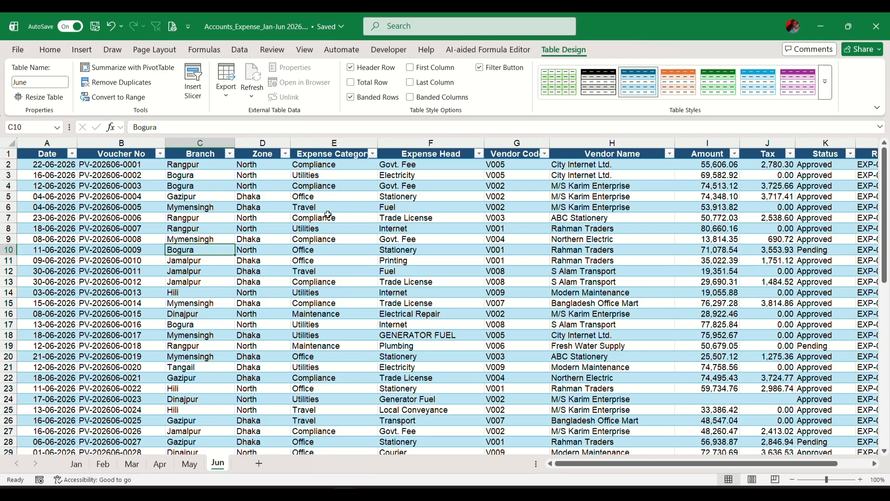
right_click(348, 140)
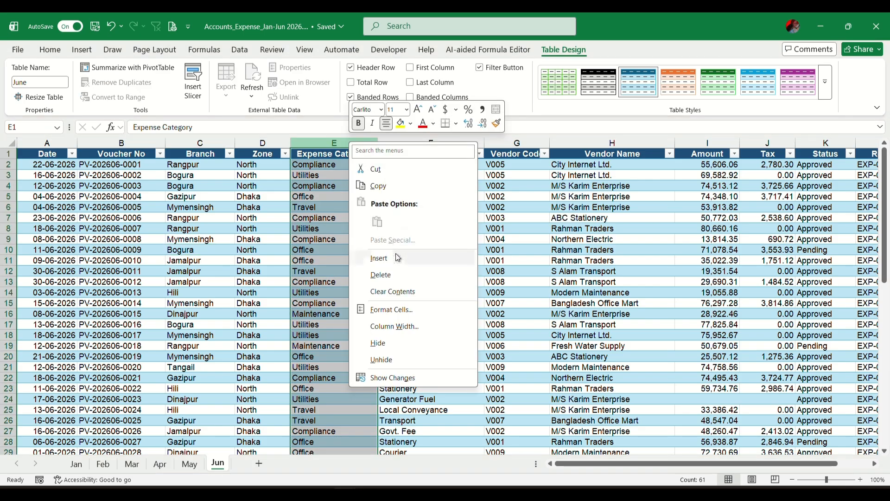
left_click(389, 259)
right_click(331, 144)
left_click(385, 263)
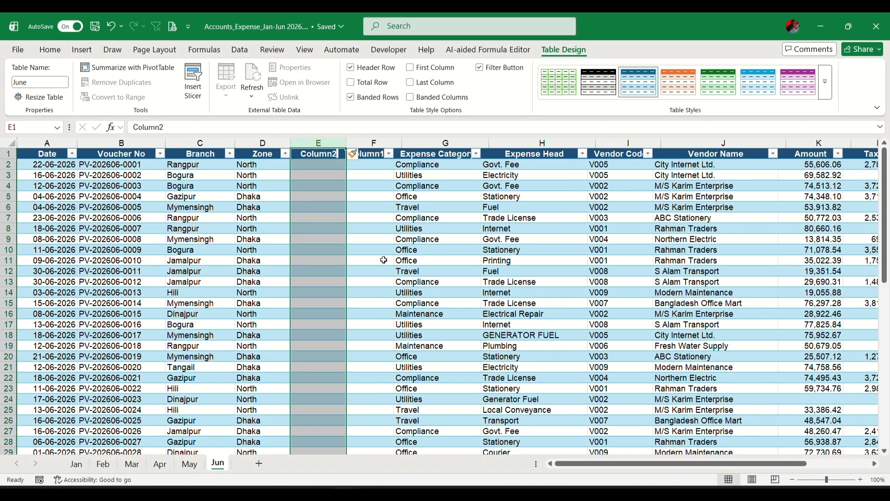
Insert a third blank column before Expense Category in the June table.
right_click(324, 144)
left_click(361, 259)
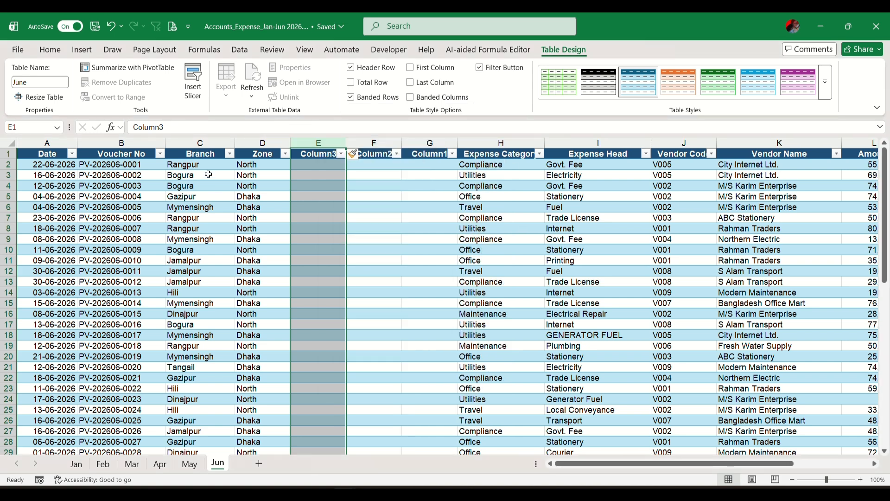
left_click(404, 189)
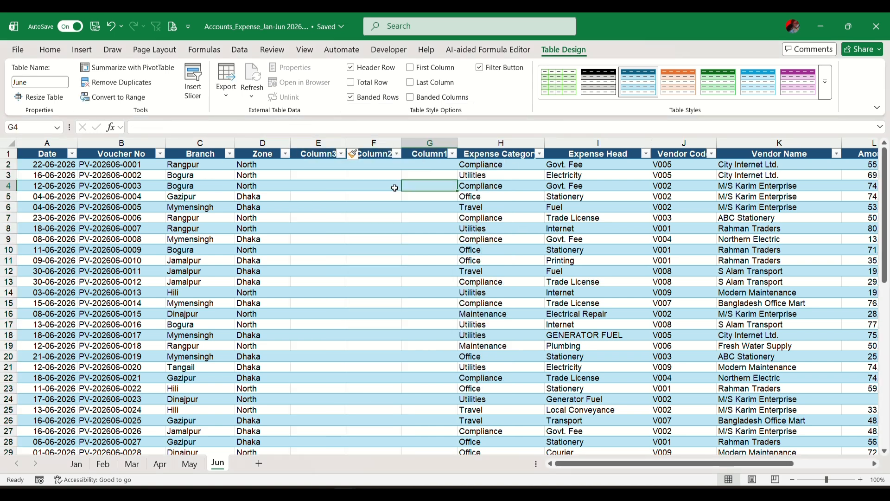
left_click(386, 185)
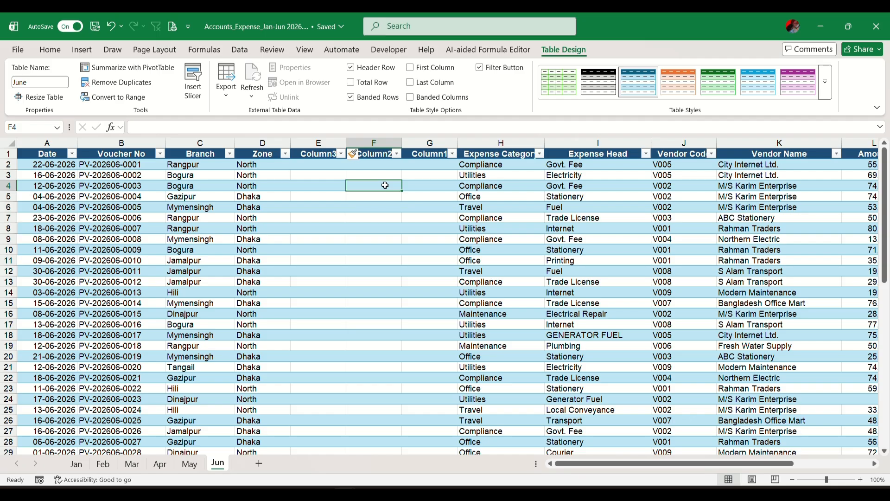
Undo all three blank-column insertions in the June table.
left_click(110, 30)
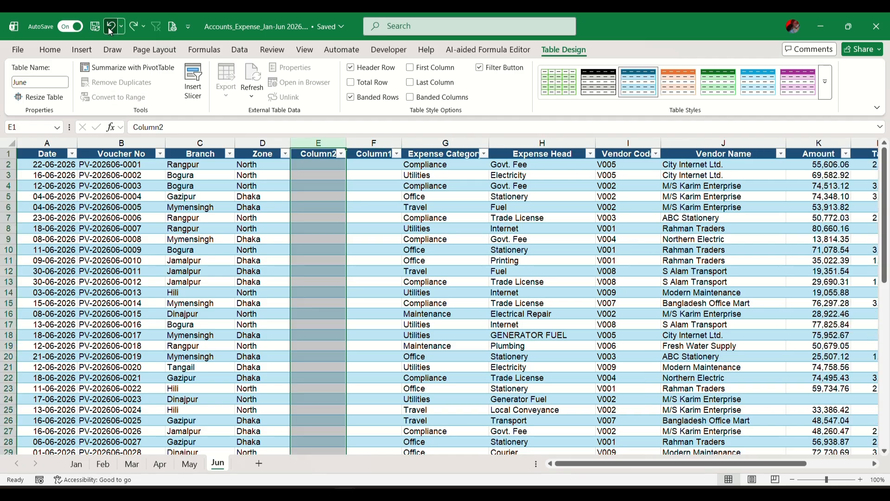
left_click(111, 30)
left_click(110, 30)
left_click(357, 249)
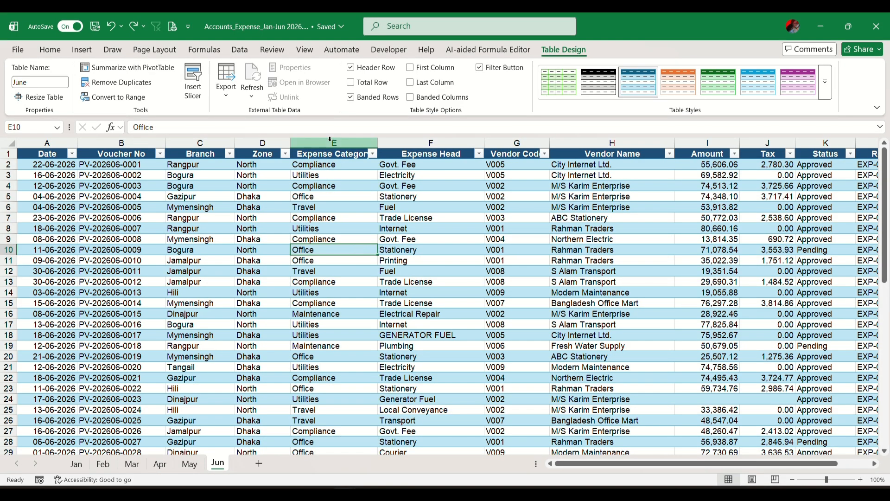
Insert one blank column between Zone and Expense Category in the June table.
left_click(332, 146)
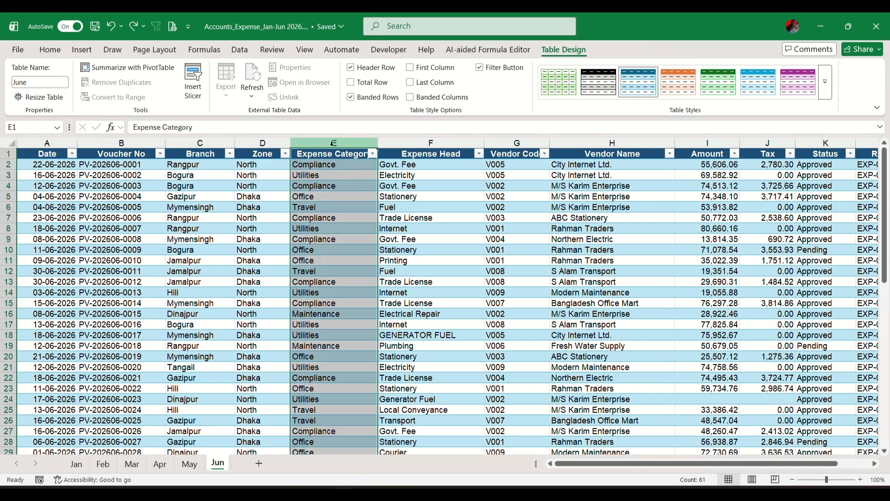
right_click(336, 150)
left_click(379, 263)
left_click(326, 192)
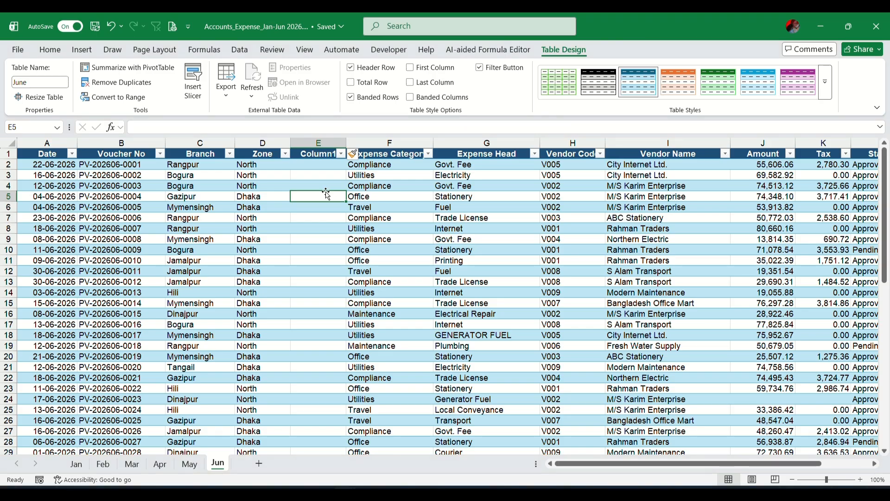
left_click(313, 163)
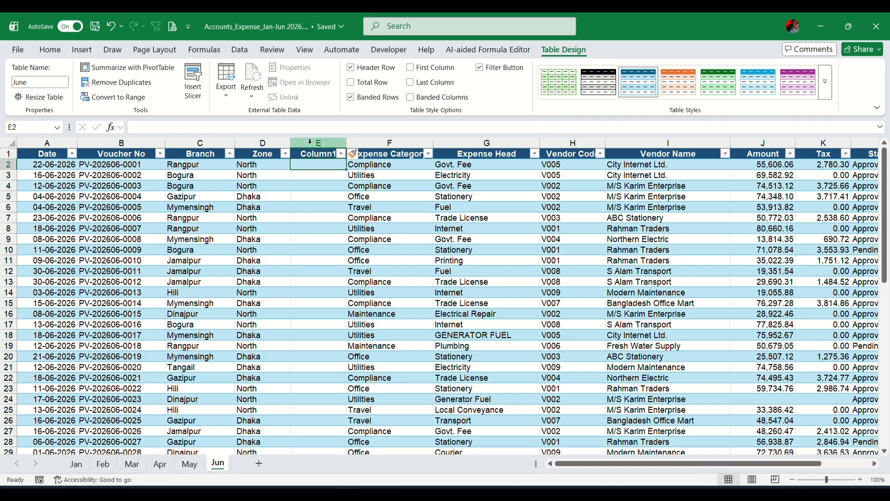
left_click(309, 141)
left_click(326, 178)
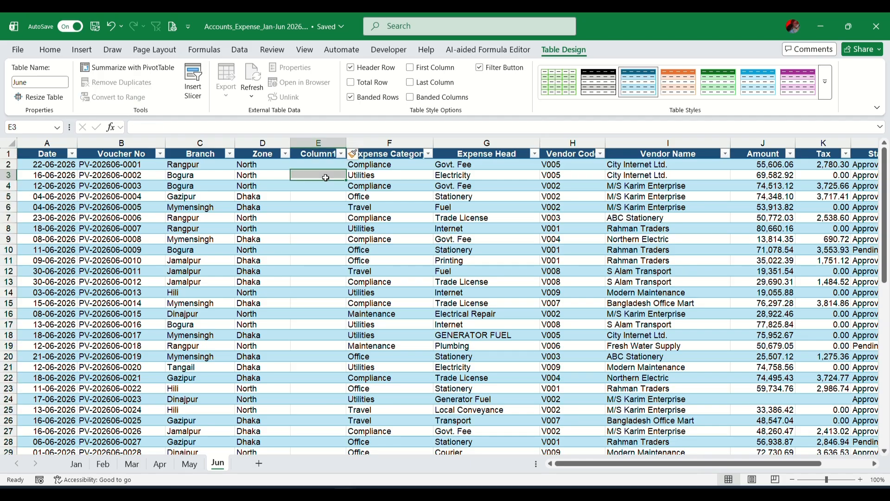
Examine the June table's columns from Date through Zone and the blank column beside them.
left_click(320, 144)
left_click(263, 142)
left_click(199, 142)
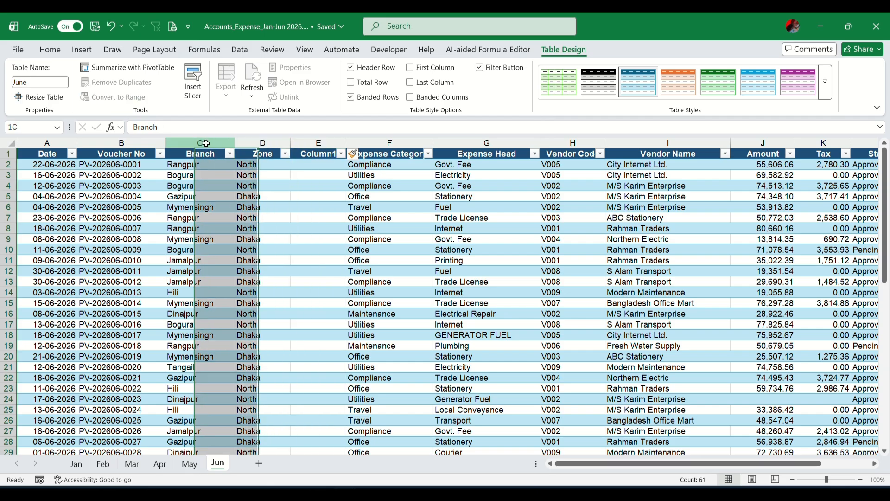
left_click(121, 143)
left_click(42, 142)
left_click(122, 143)
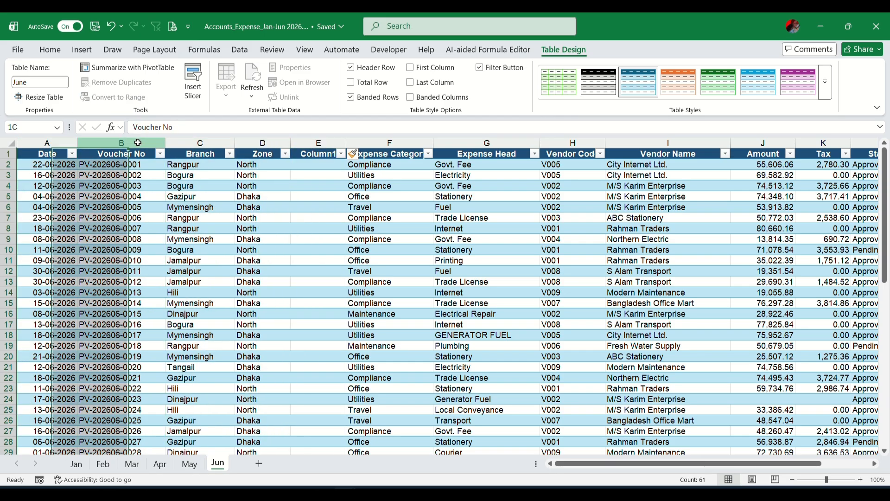
left_click(200, 142)
left_click(264, 142)
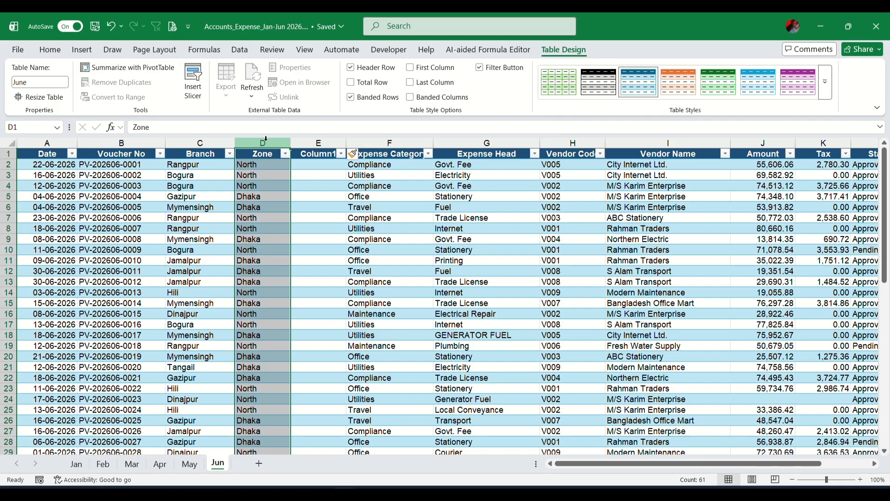
left_click(318, 175)
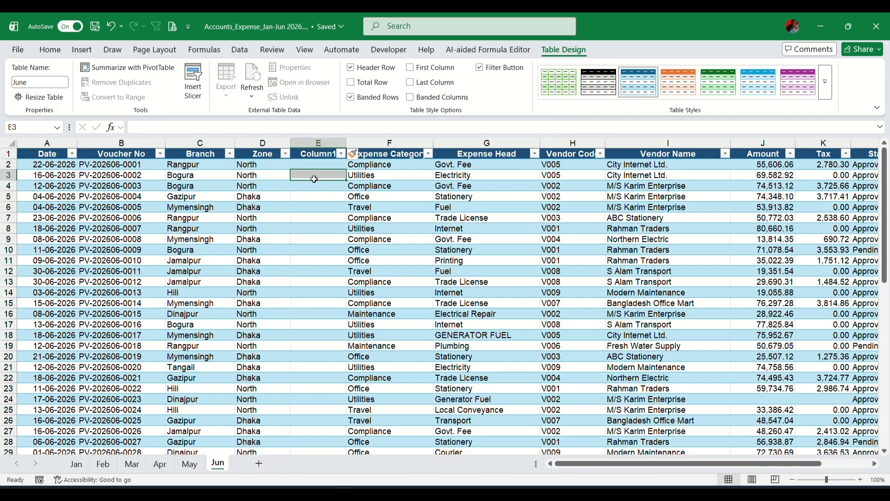
Insert three more blank columns between Zone and Expense Category in the June table.
right_click(311, 145)
left_click(352, 262)
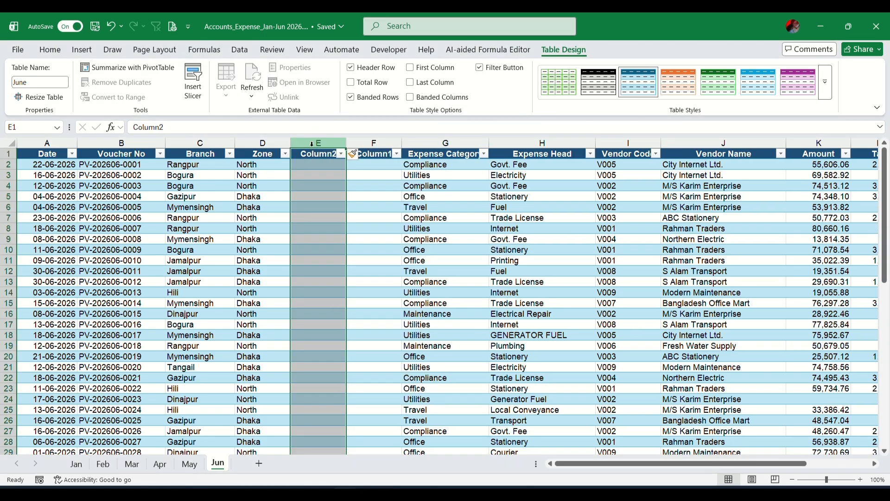
right_click(312, 145)
left_click(348, 265)
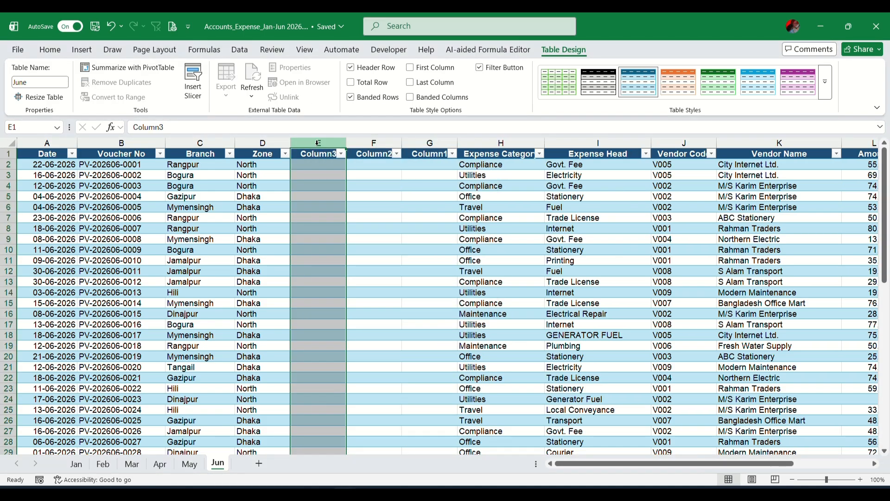
right_click(317, 142)
left_click(349, 261)
left_click(318, 194)
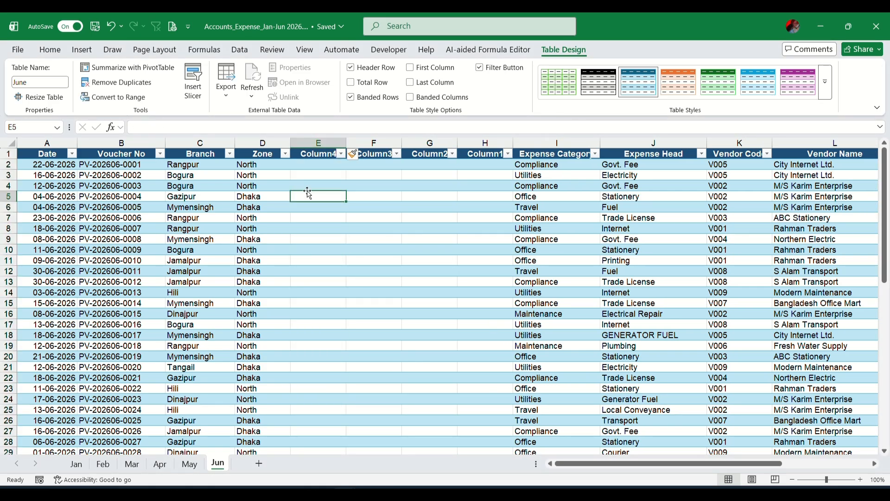
Compare the order of the Branch, Zone, Expense Category and Expense Head headers on the Jun and May sheets.
left_click(262, 155)
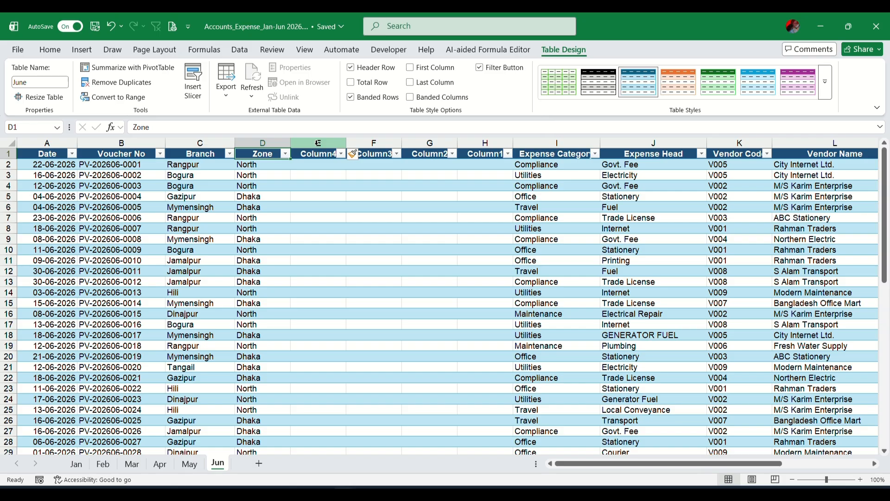
left_click(188, 156)
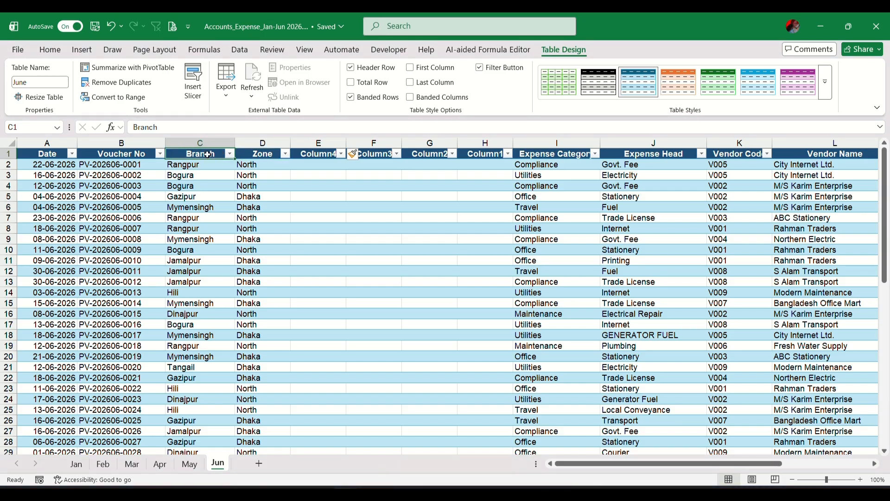
left_click(269, 155)
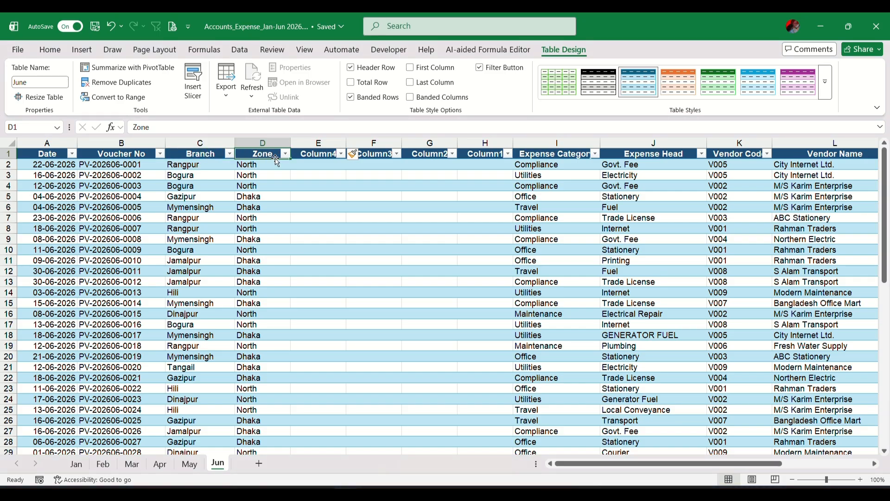
left_click(567, 158)
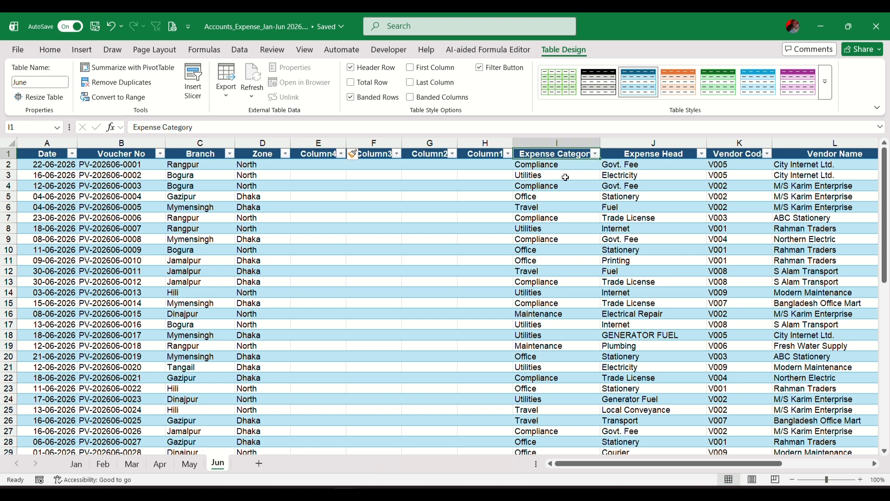
left_click(653, 155)
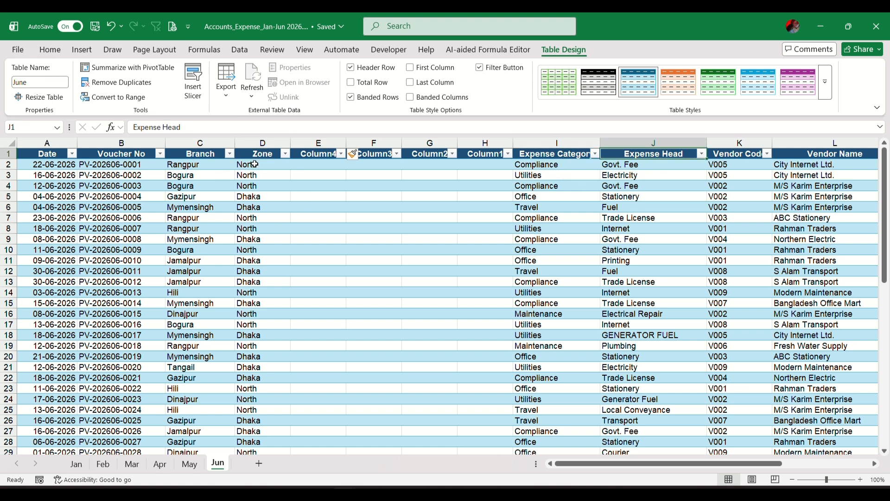
left_click(189, 463)
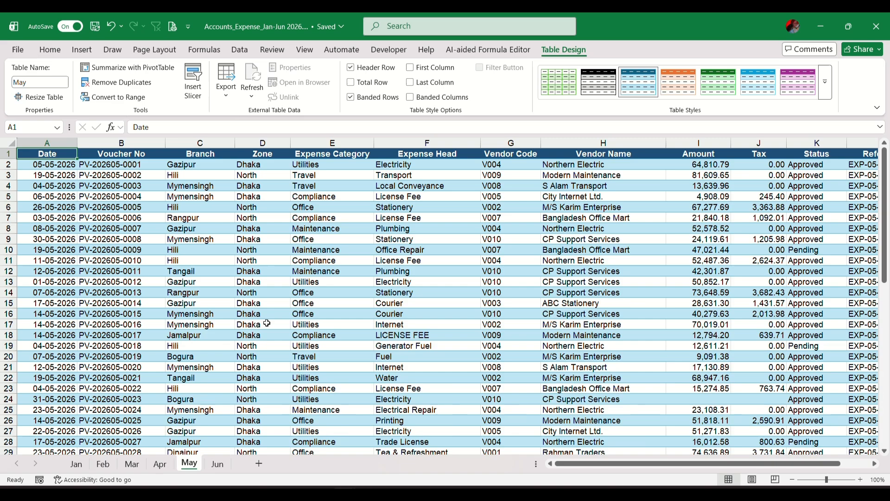
left_click(271, 155)
left_click(203, 154)
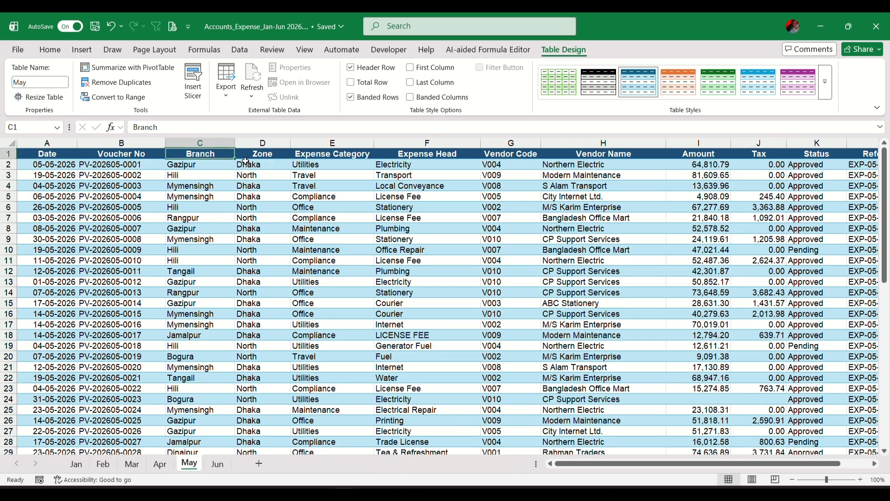
left_click(255, 156)
left_click(319, 156)
left_click(395, 156)
left_click(505, 154)
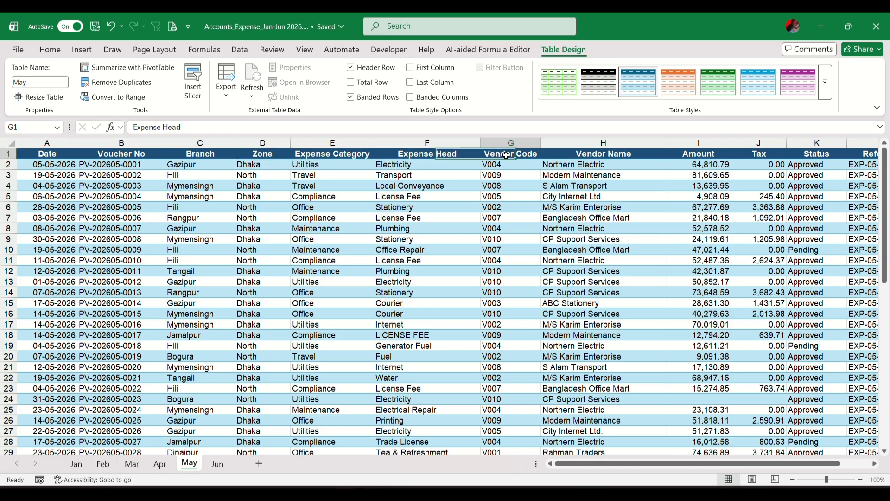
left_click(202, 155)
left_click(309, 154)
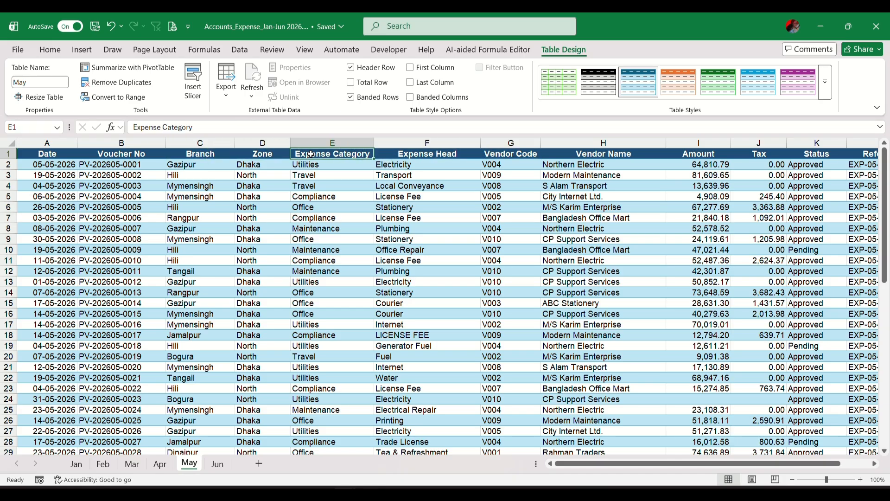
left_click(399, 156)
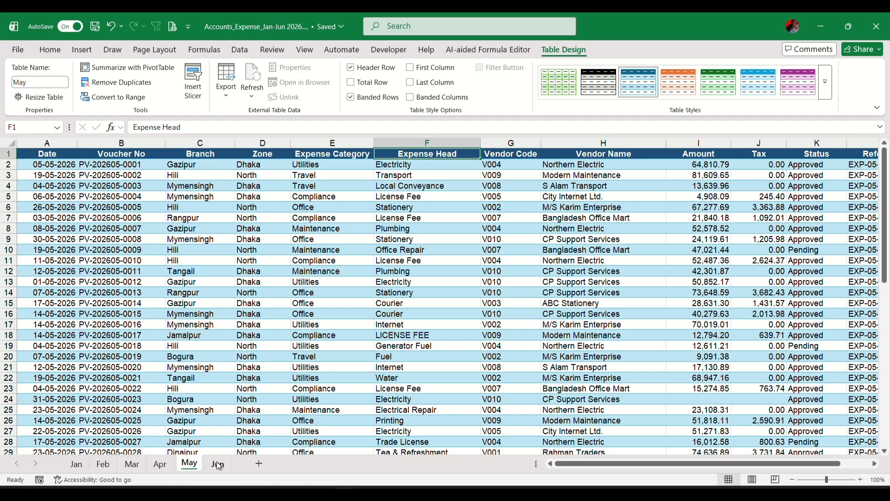
Insert one blank column before Expense Category in the May table.
right_click(331, 143)
left_click(387, 262)
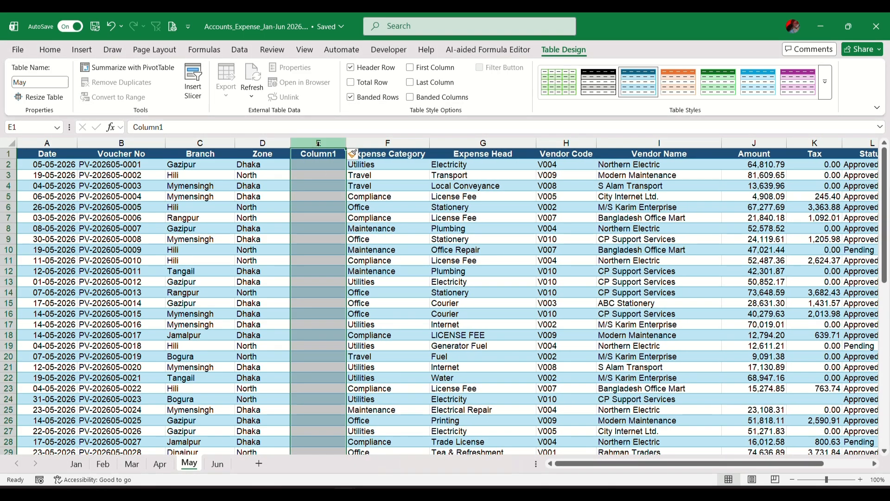
left_click(314, 239)
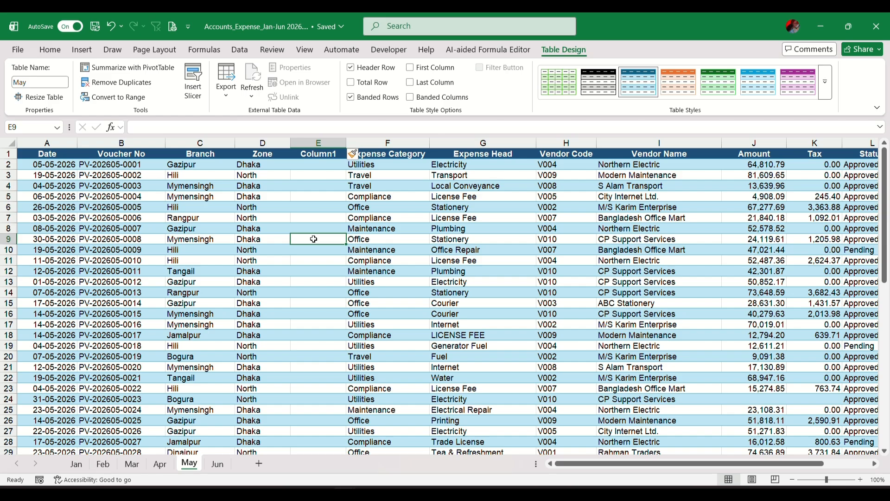
Delete the four blank columns E to H from the June table on the Jun sheet.
left_click(218, 464)
left_click(337, 138)
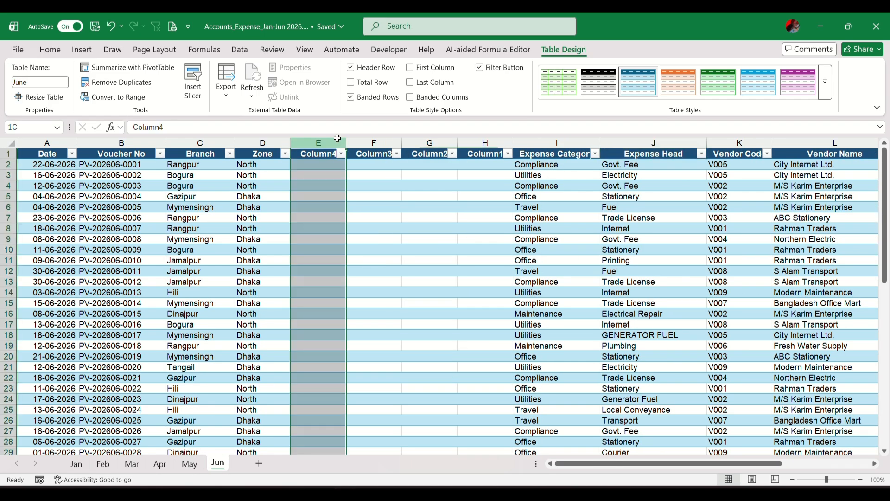
left_click_drag(337, 138, 486, 143)
right_click(507, 145)
left_click(546, 278)
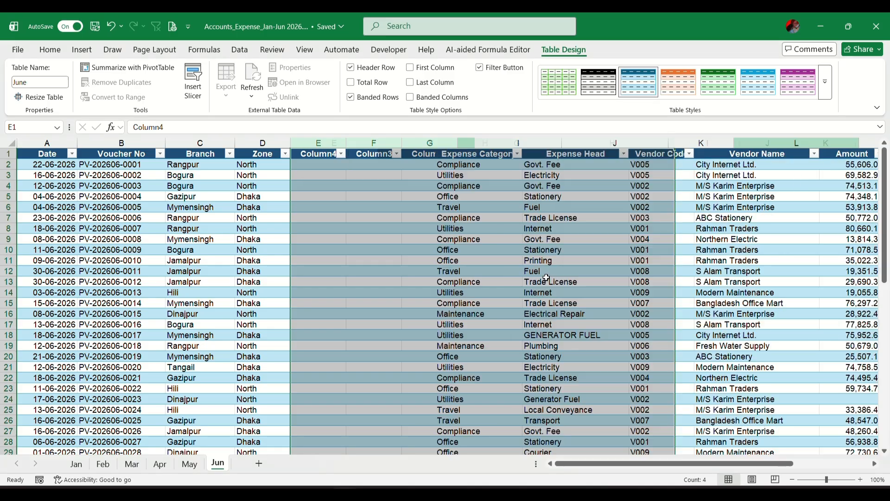
left_click(351, 197)
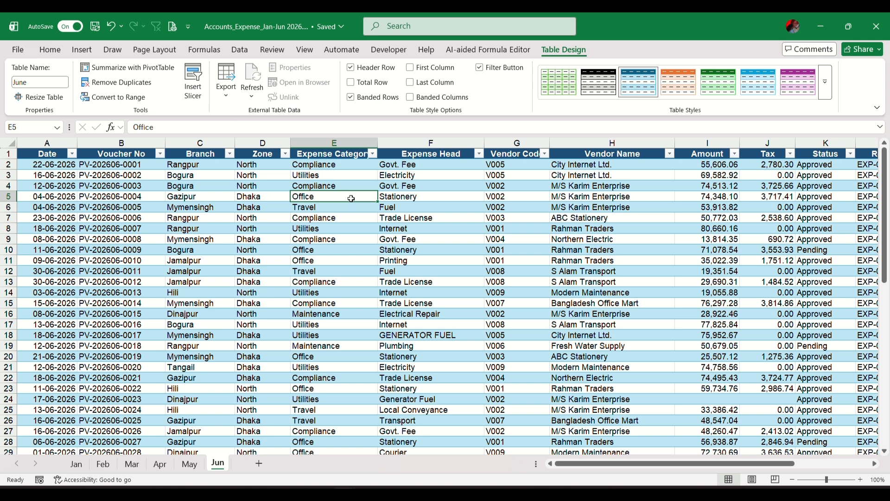
left_click(337, 209)
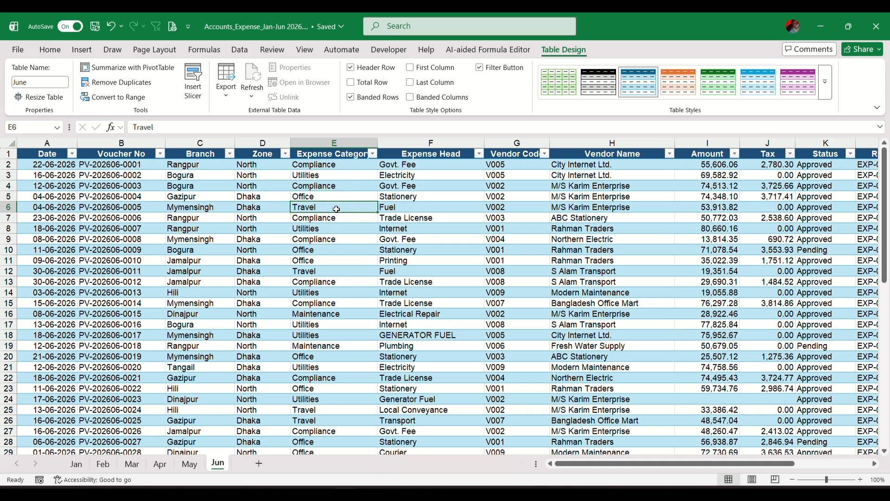
Add a new sheet and paste a copy of the Jun sheet's range A1:D16 into it, starting at cell E7.
left_click(259, 463)
left_click_drag(91, 165, 593, 354)
left_click(217, 464)
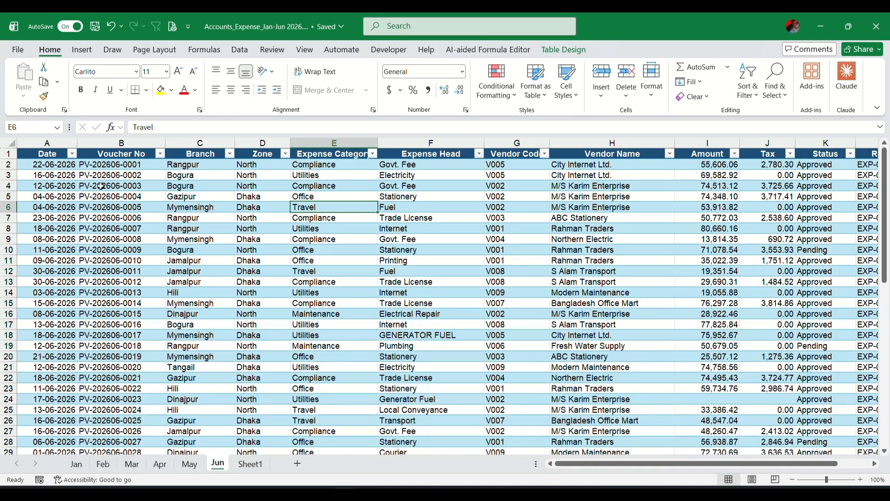
left_click_drag(53, 157, 265, 315)
key("ctrl+c")
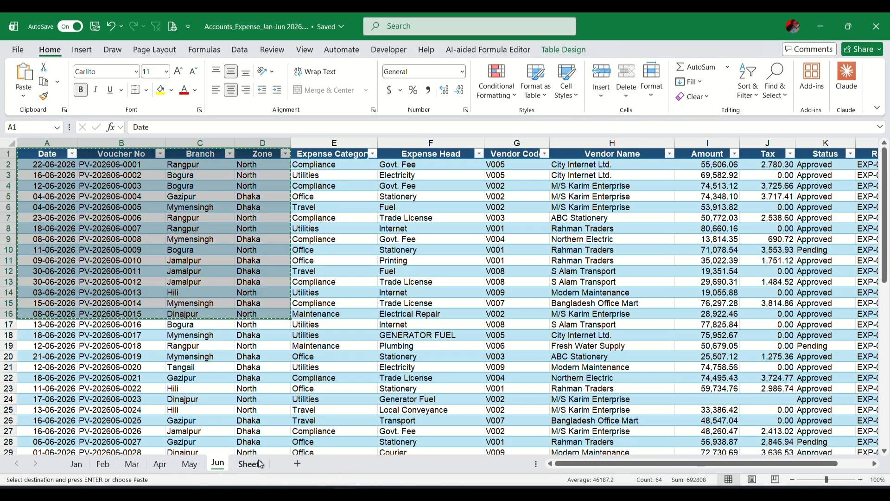
left_click(251, 464)
left_click(185, 214)
key("ctrl+v")
left_click(323, 282)
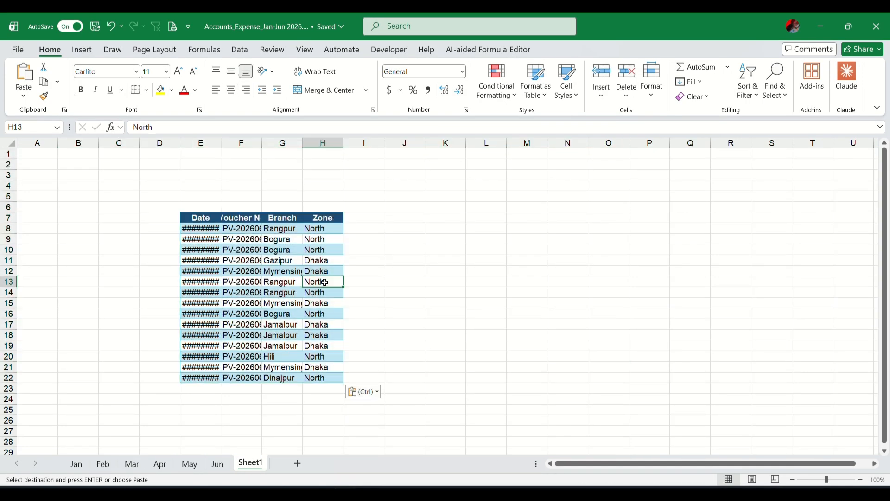
Autofit the widths of columns E and F so the pasted dates and voucher numbers fit.
double_click(221, 143)
key("Left")
key("Left")
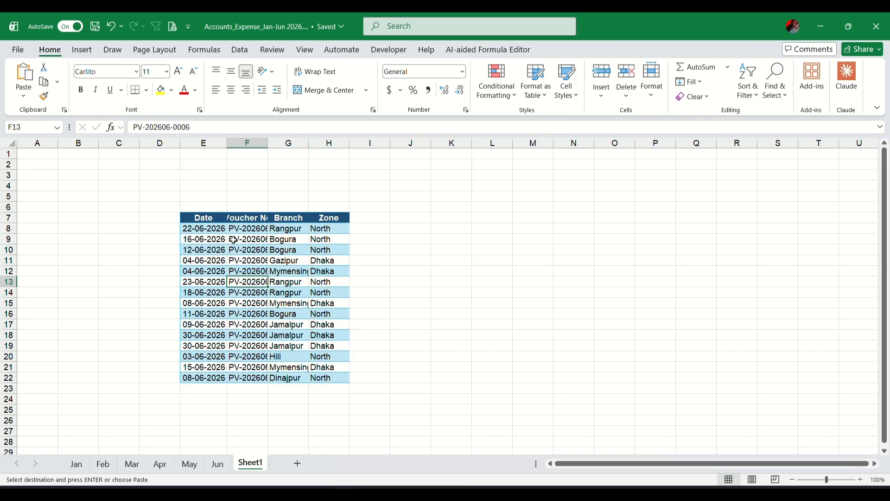
double_click(268, 142)
key("Up")
Remove the fill colour from the pasted range E7:H22 and set its font colour to red.
left_click_drag(204, 217, 351, 376)
left_click(283, 291)
left_click_drag(198, 215, 371, 381)
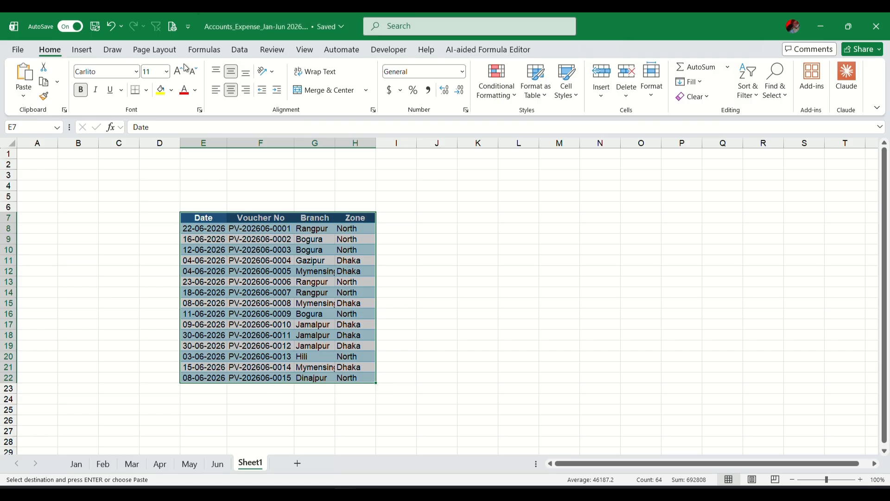
left_click(171, 90)
left_click(183, 287)
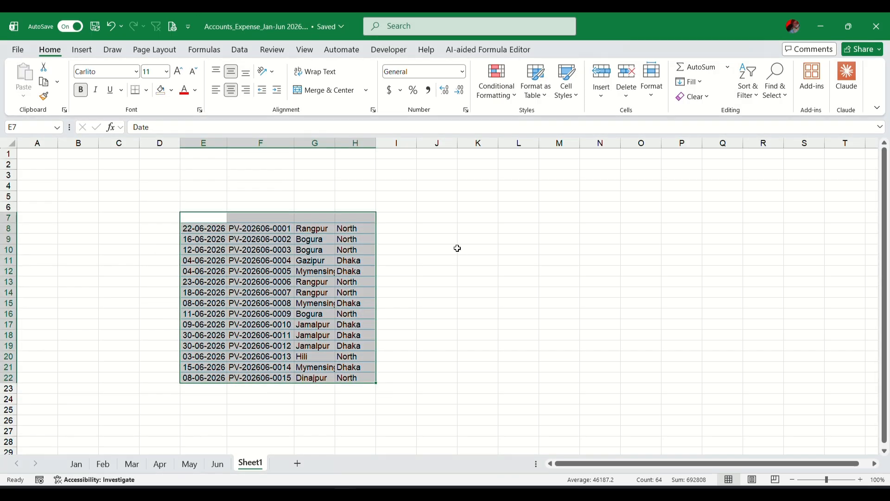
left_click(191, 96)
left_click(277, 200)
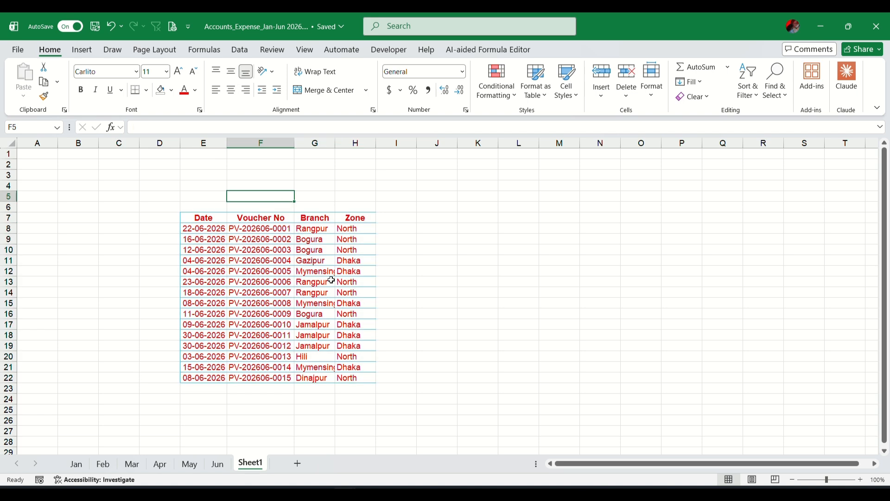
left_click(256, 279)
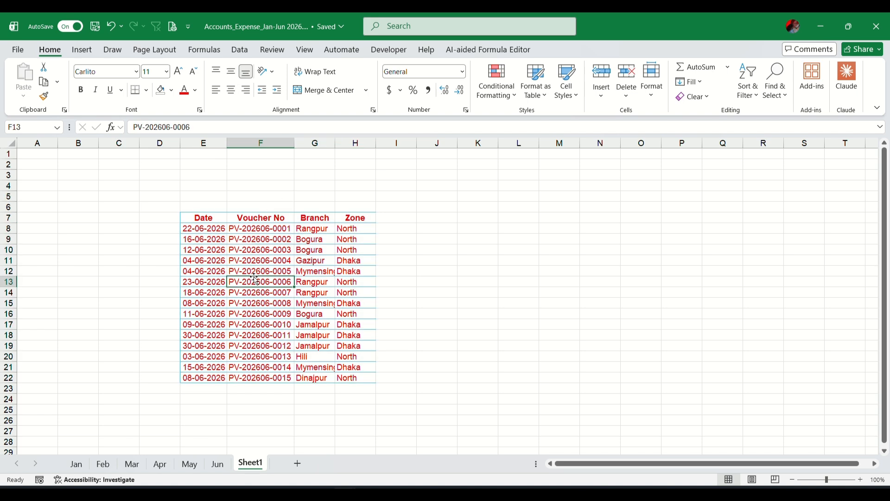
Delete columns E to H, which hold the pasted copy, from Sheet1.
left_click(204, 198)
left_click(201, 178)
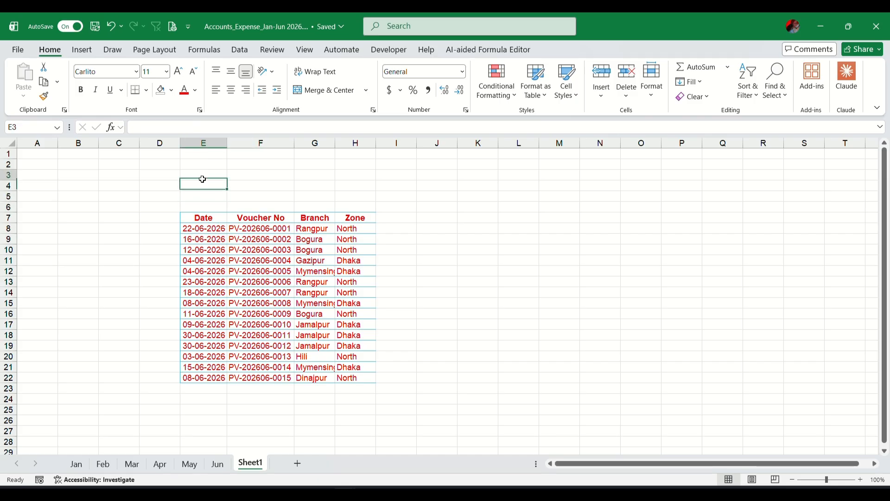
left_click_drag(201, 143, 357, 143)
right_click(357, 143)
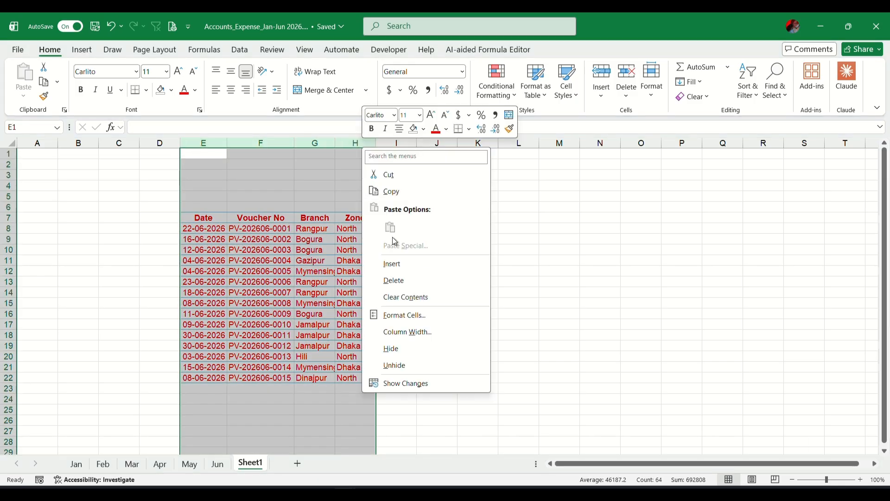
left_click(394, 281)
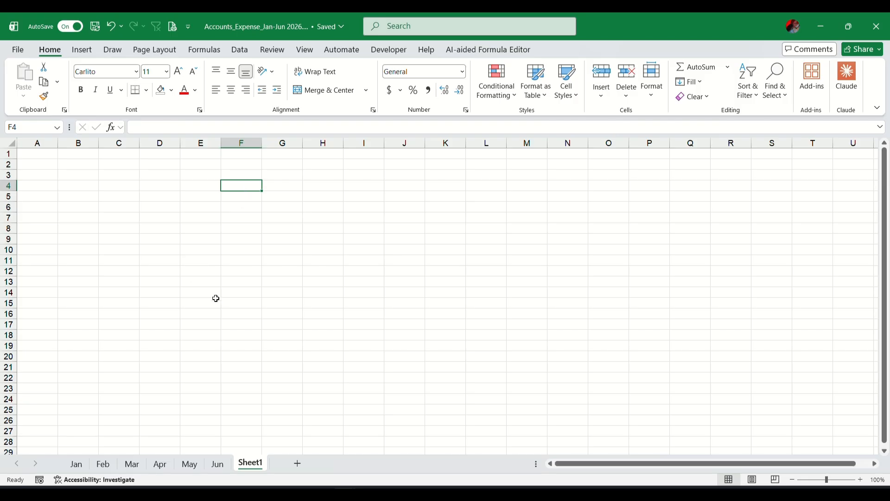
Close the Accounts_Expense_Jan-Jun 2026 workbook, keeping Sheet1 in it.
left_click(218, 464)
right_click(258, 465)
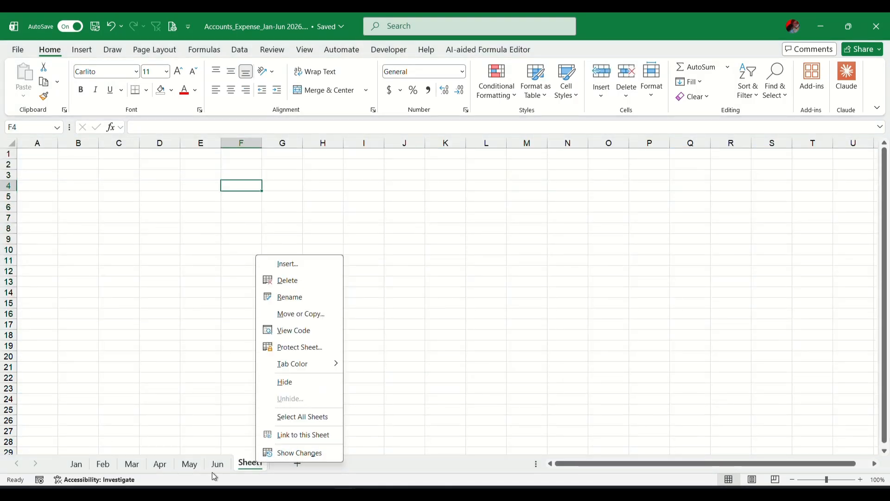
key("Escape")
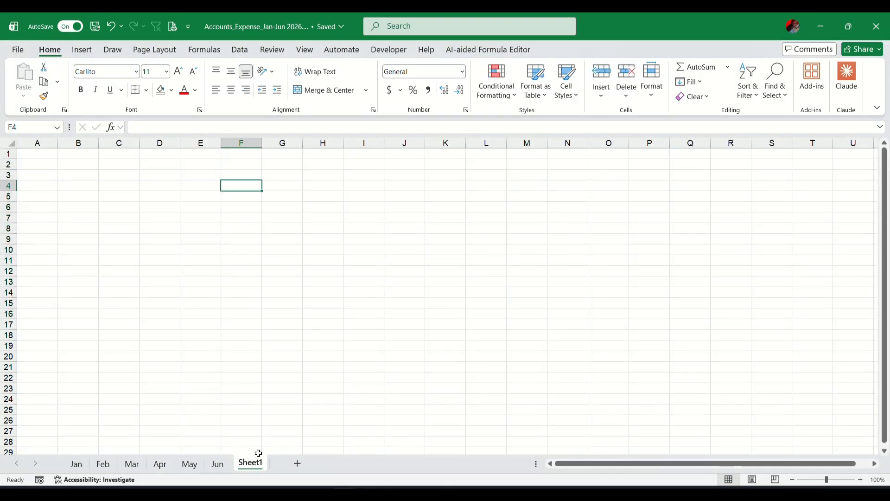
left_click(285, 347)
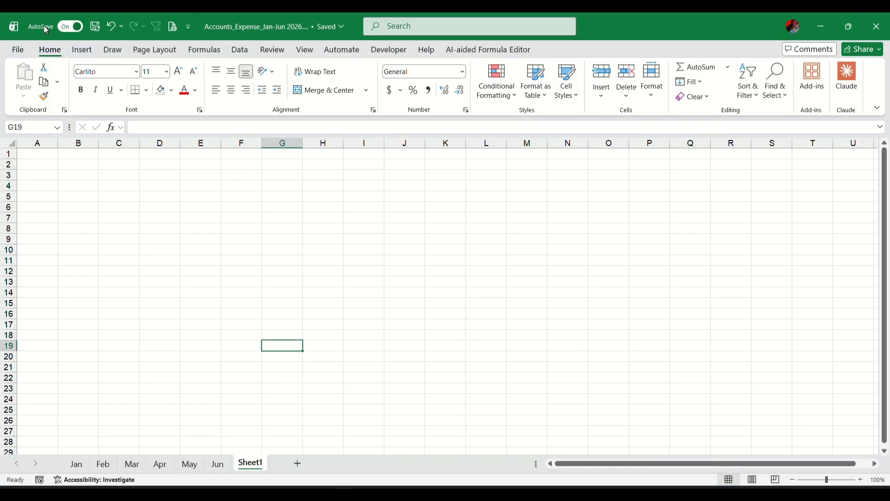
left_click(876, 28)
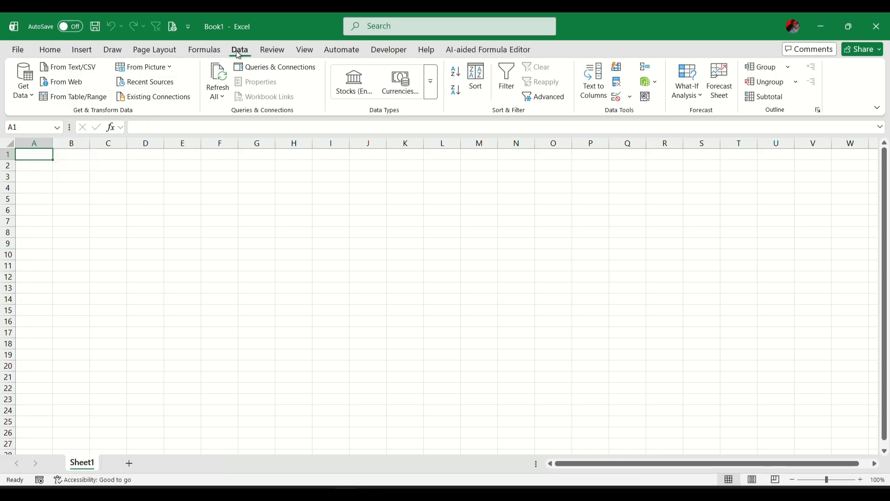
Import Accounts_Expense_Jan-Jun 2026.xlsx into the blank workbook and open the whole file for transformation in Power Query Editor.
left_click(26, 95)
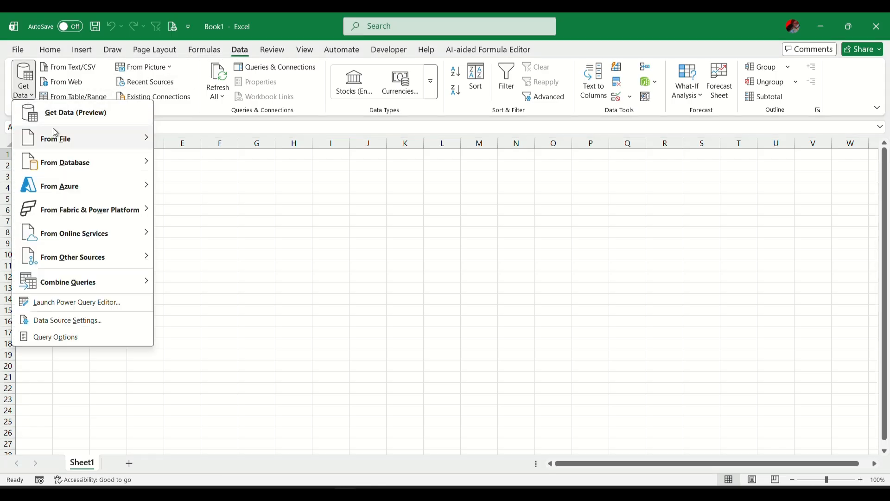
mouse_move(74, 141)
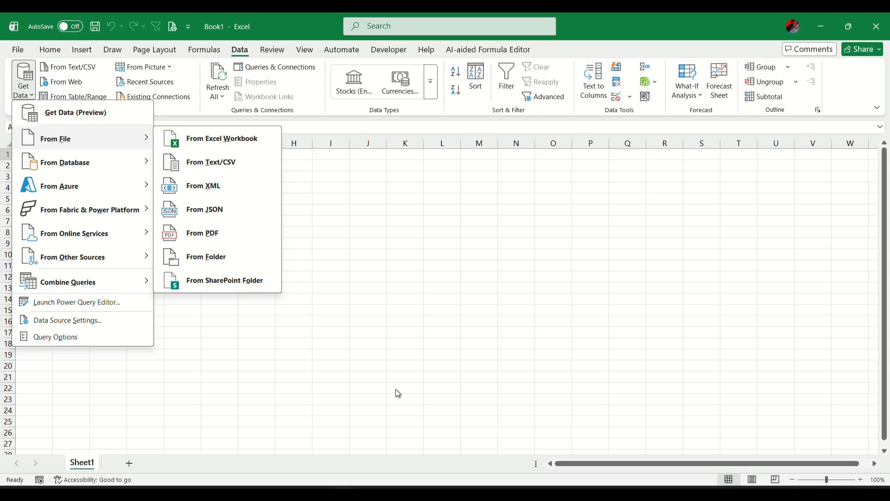
left_click(218, 139)
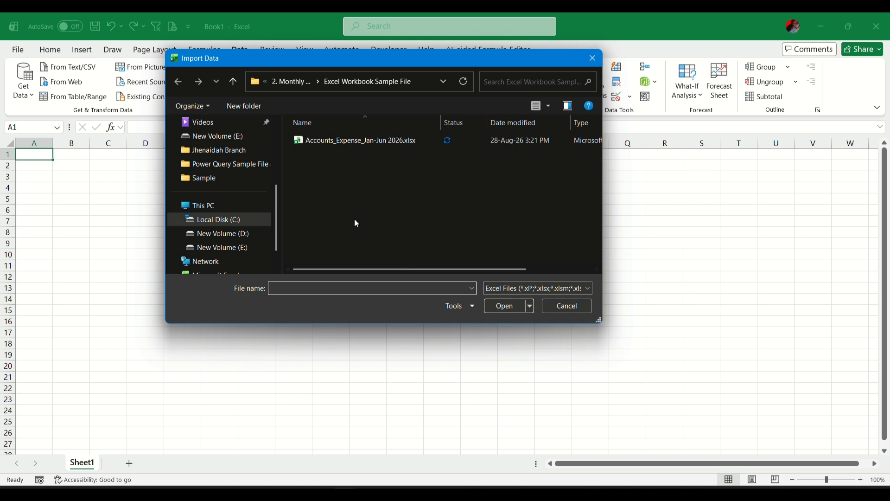
left_click(348, 141)
left_click(524, 308)
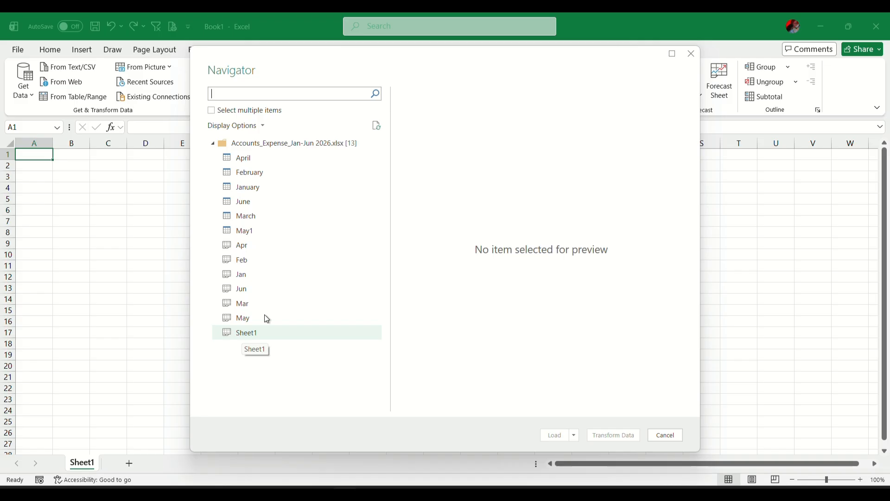
left_click(261, 147)
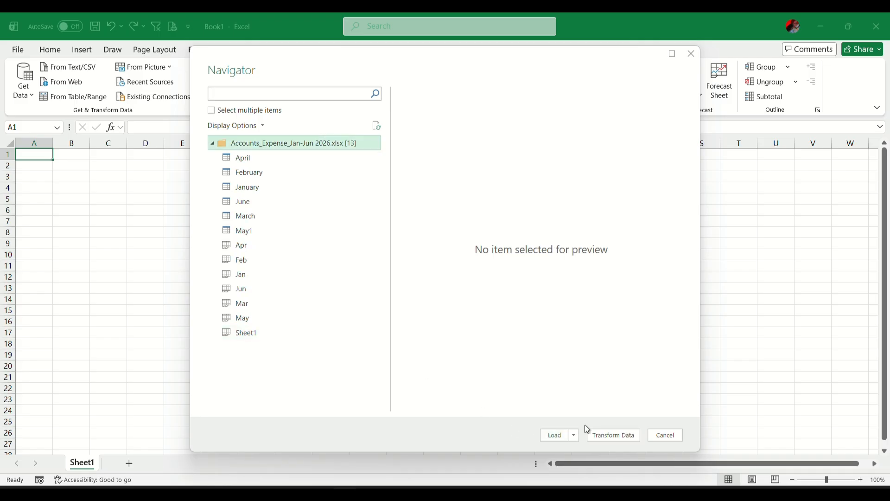
left_click(612, 435)
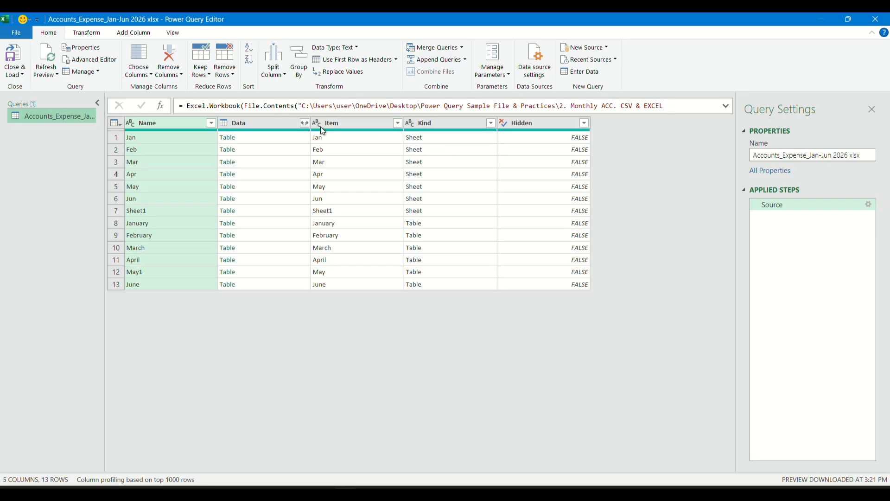
Filter the Kind column to keep only the Table rows, excluding Sheet.
left_click(278, 123)
left_click(368, 126)
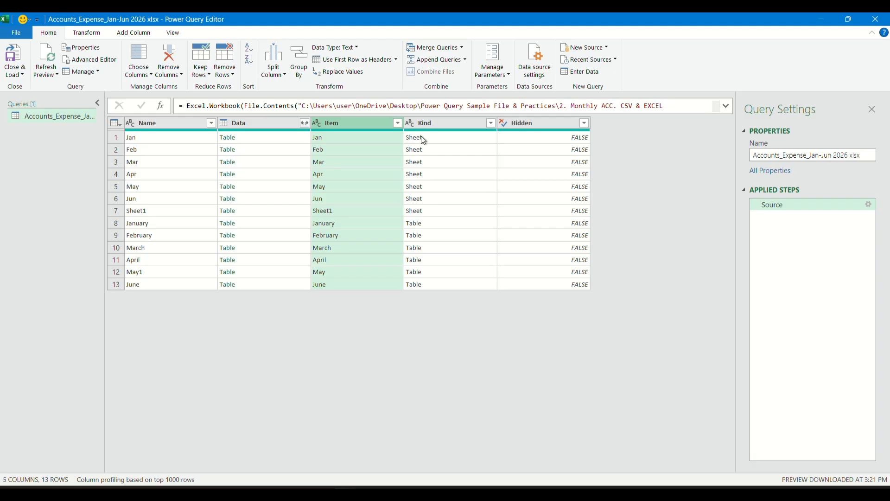
left_click(491, 123)
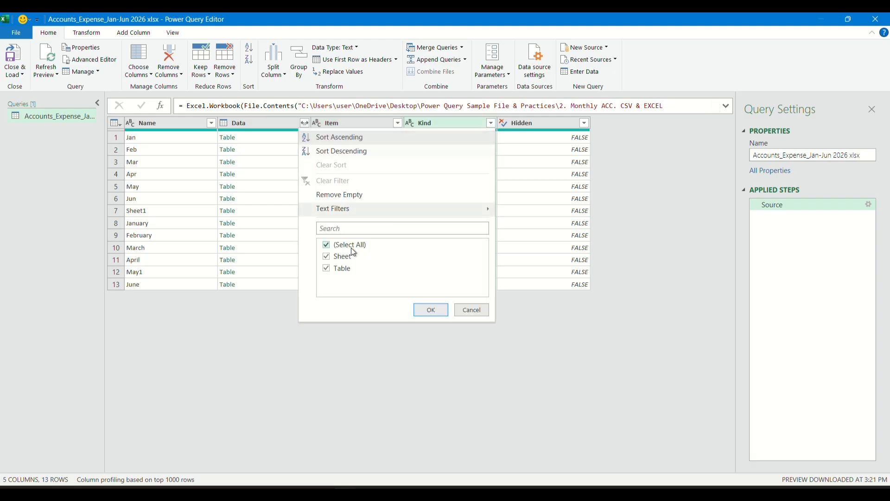
left_click(475, 311)
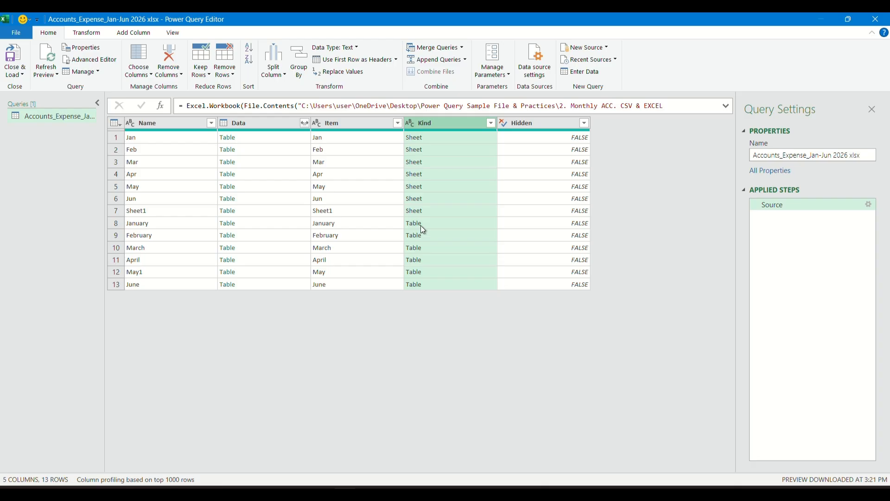
left_click(490, 123)
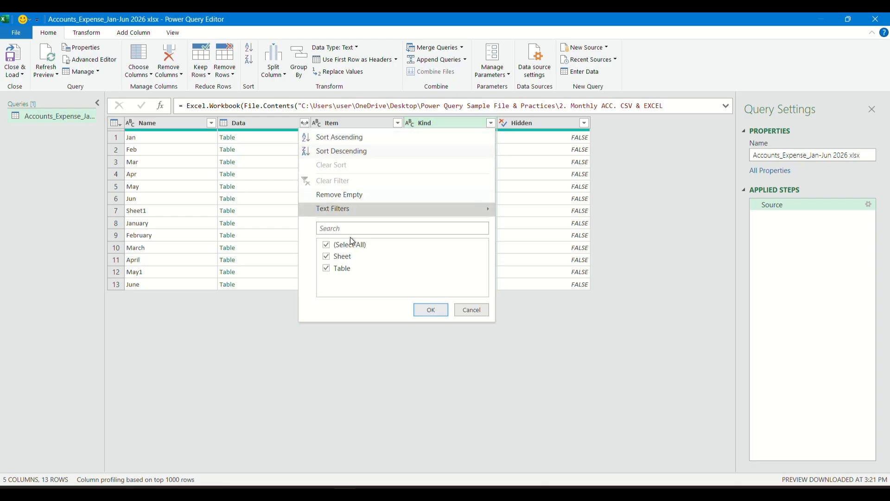
left_click(327, 245)
left_click(334, 268)
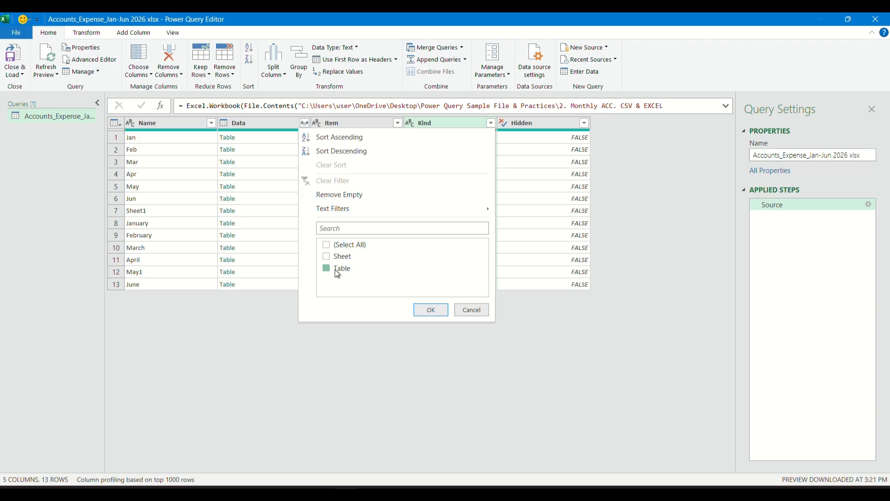
left_click(426, 309)
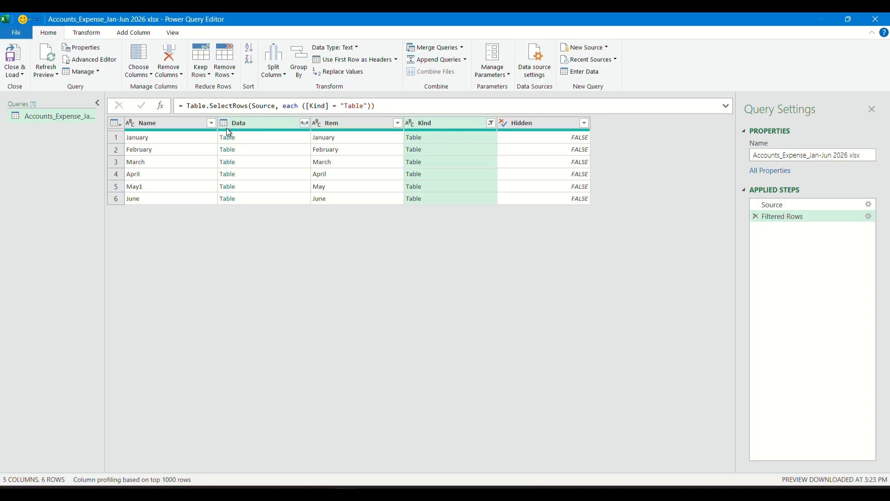
Remove every column from the query except Data.
right_click(245, 123)
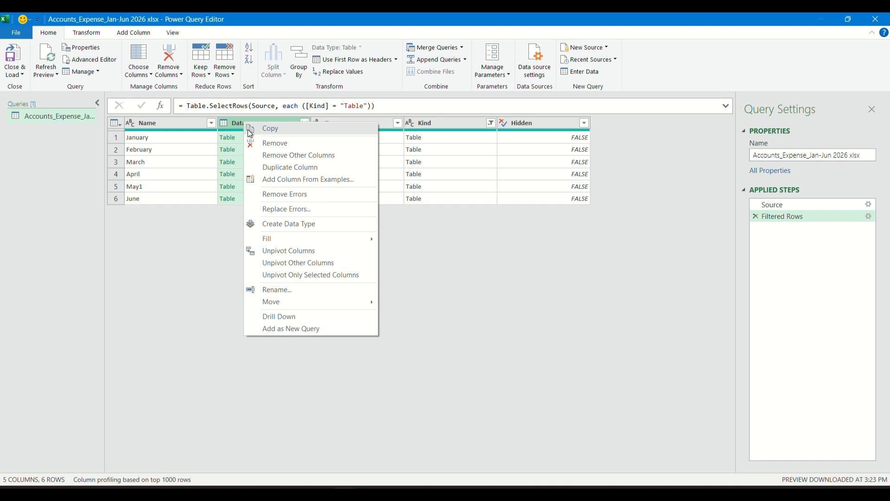
left_click(236, 123)
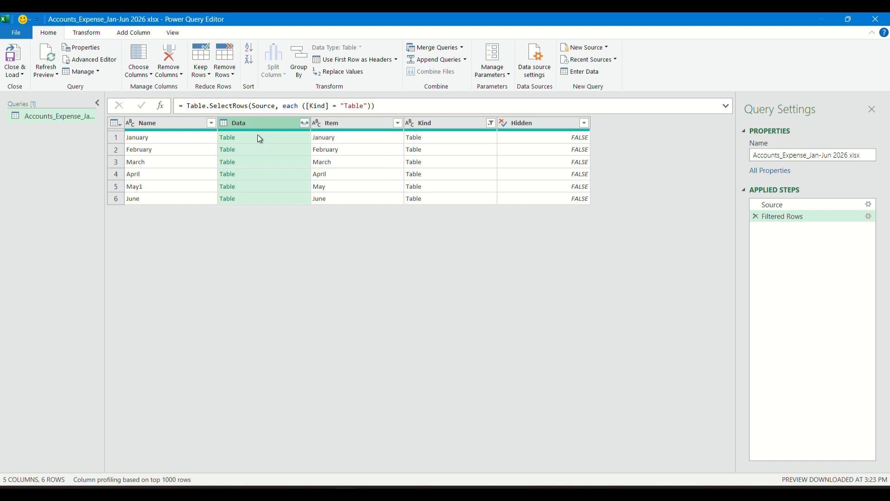
right_click(256, 123)
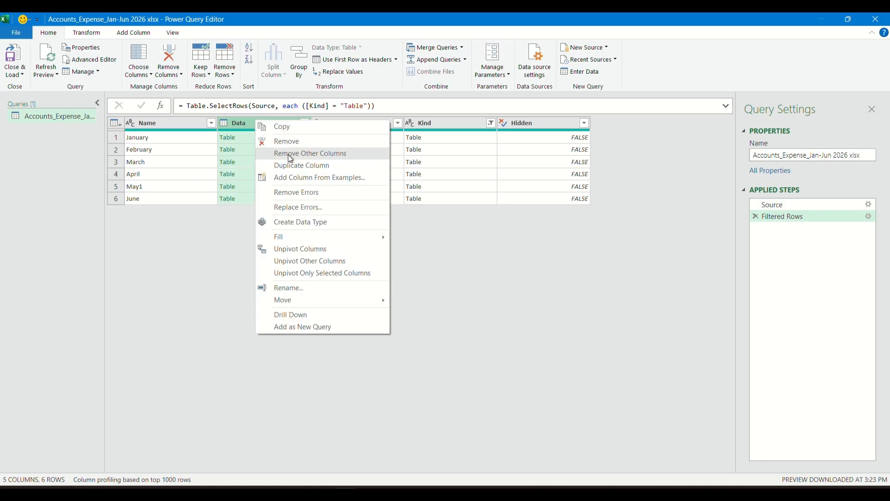
left_click(332, 158)
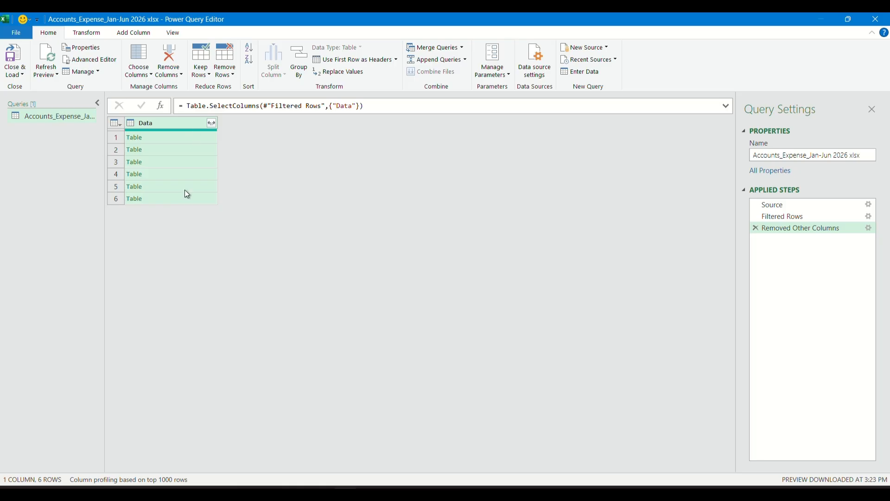
Try expanding all columns of Data without the original column name as prefix, and remove that Expanded Data step.
left_click(211, 124)
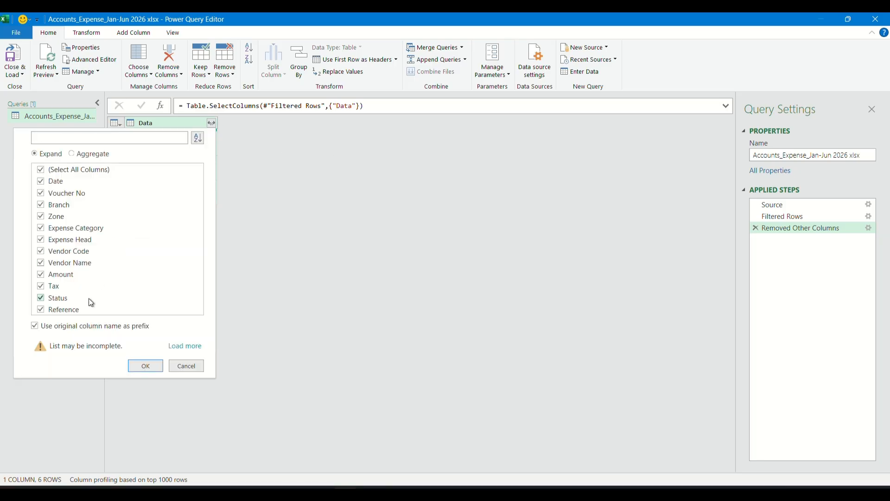
left_click(45, 326)
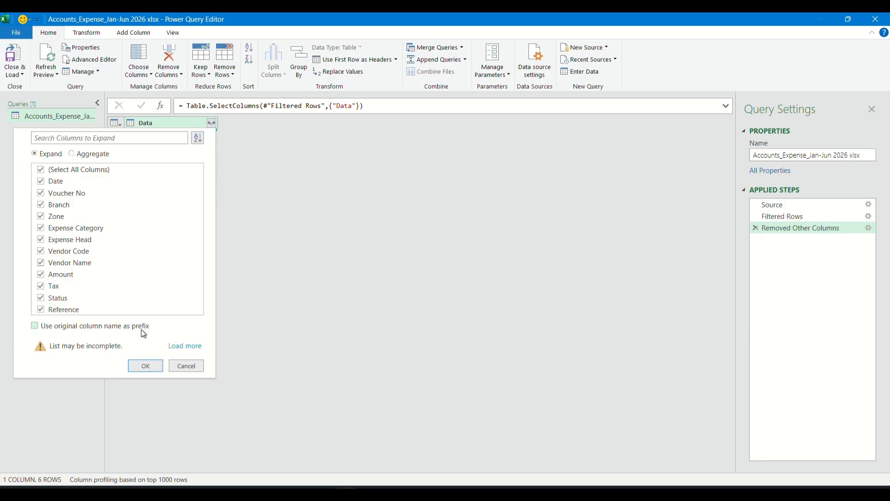
left_click(146, 366)
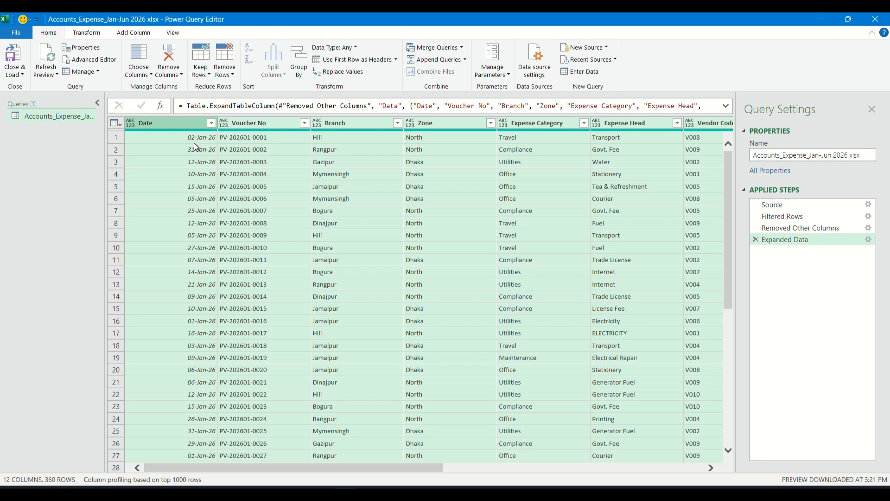
left_click(756, 240)
Try expanding all columns of Data with the original column name as prefix, and remove that expansion.
left_click(212, 123)
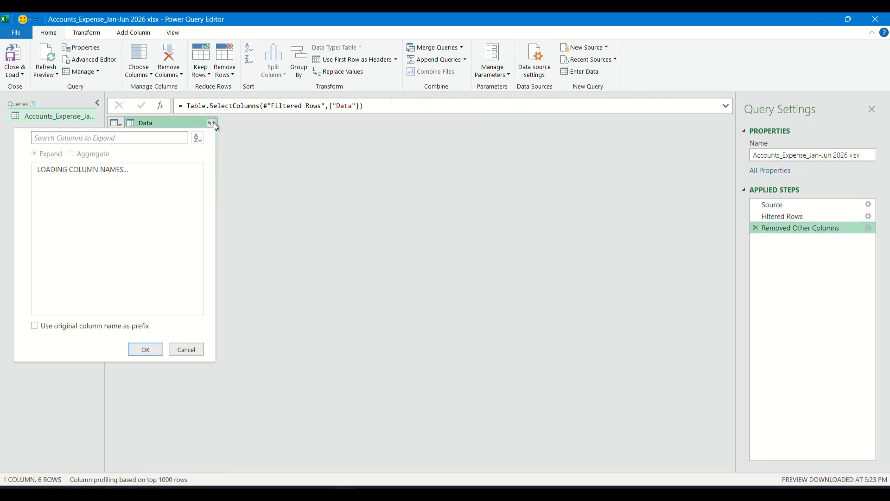
left_click(135, 365)
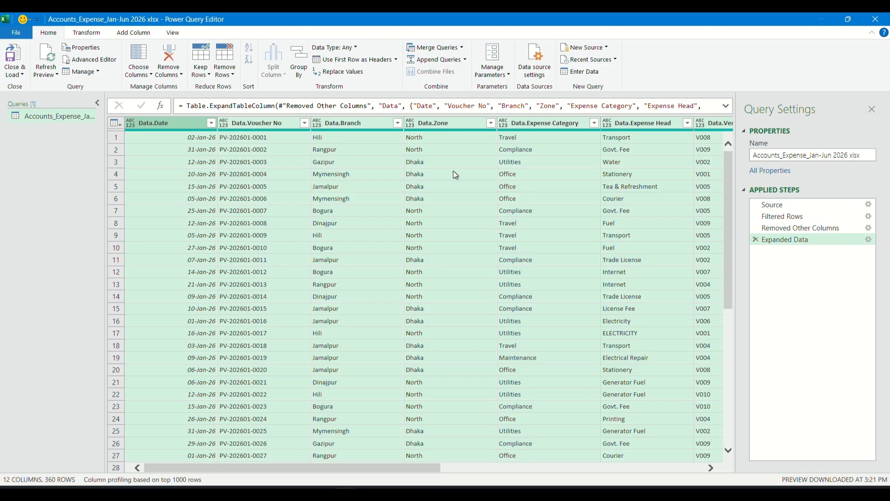
left_click(755, 239)
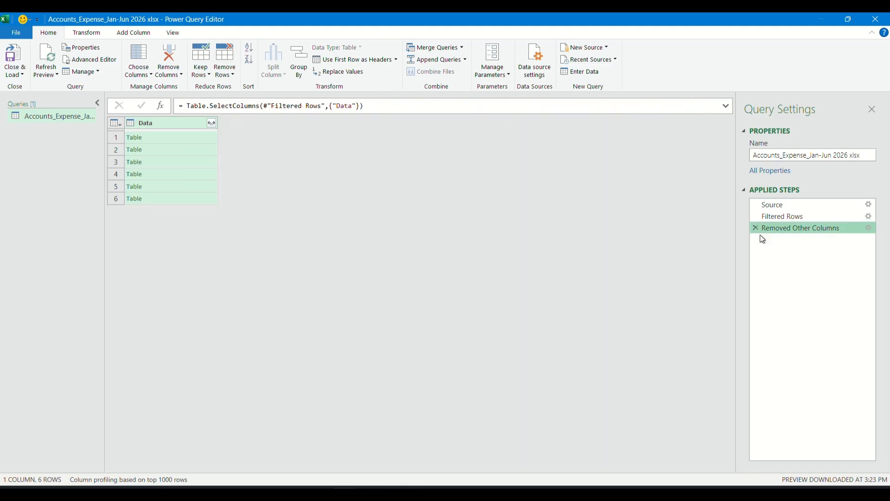
Expand all columns of Data without using the original column name as prefix.
left_click(211, 123)
left_click(60, 324)
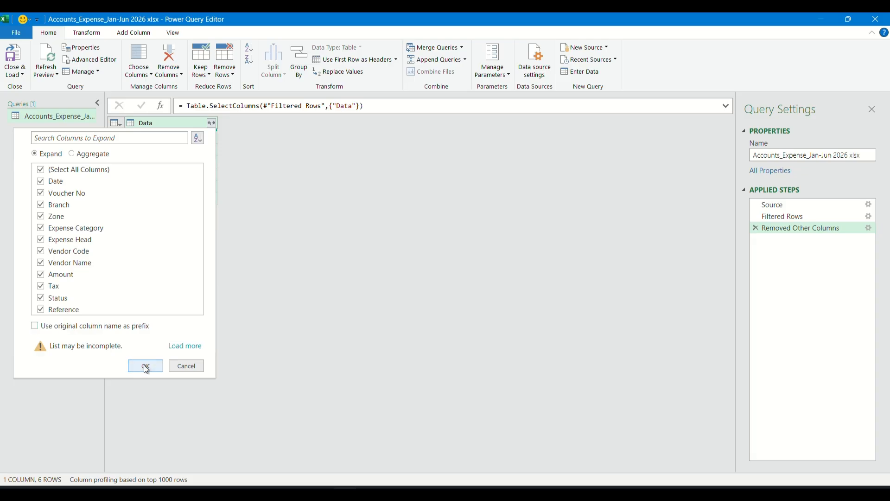
left_click(146, 366)
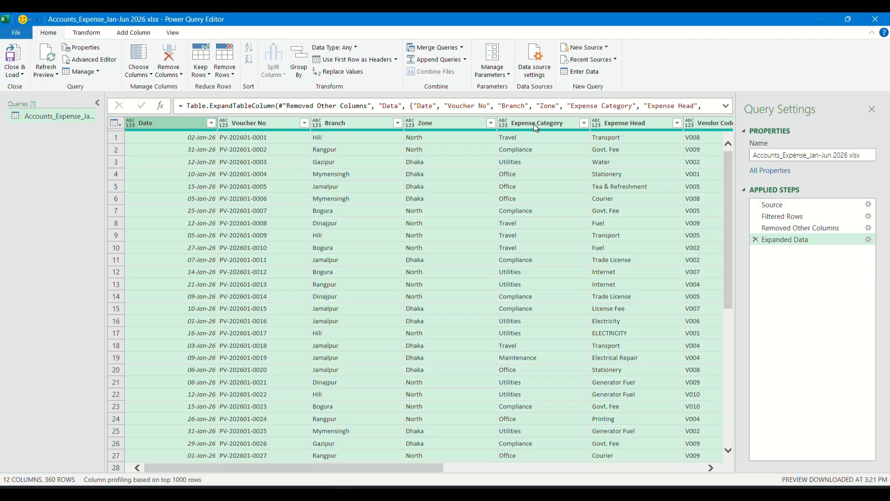
Examine the expanded rows from the January entries through the June entries, checking that every month is included.
scroll(344, 242, "down", 20)
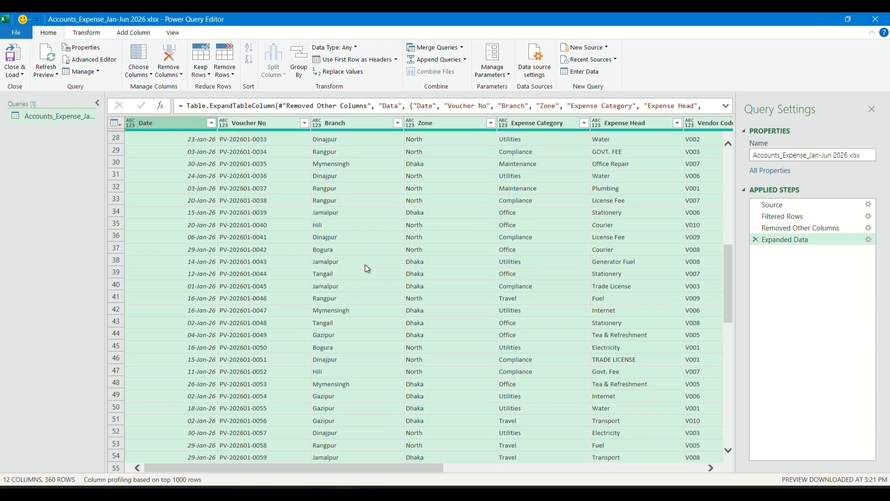
scroll(371, 252, "down", 7)
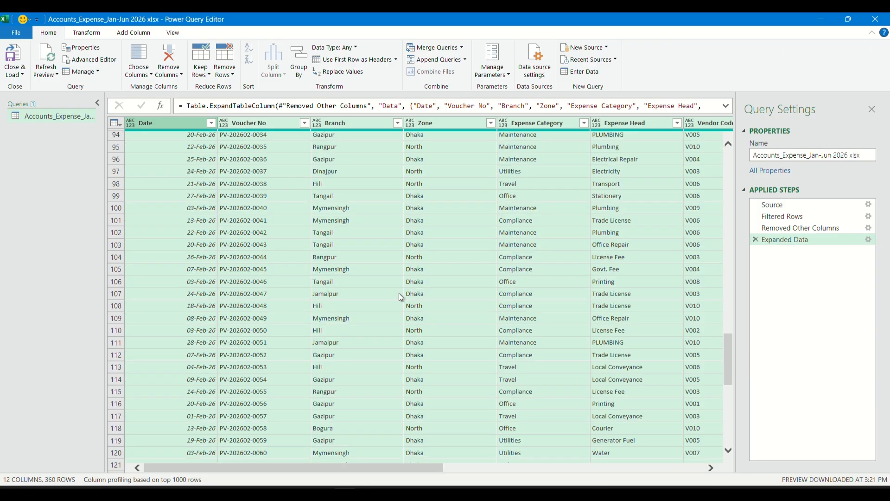
scroll(330, 247, "down", 20)
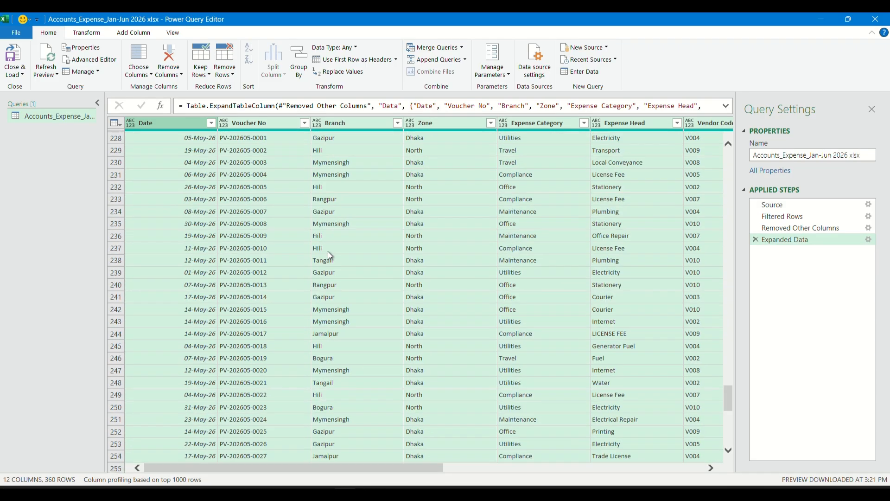
scroll(327, 251, "down", 20)
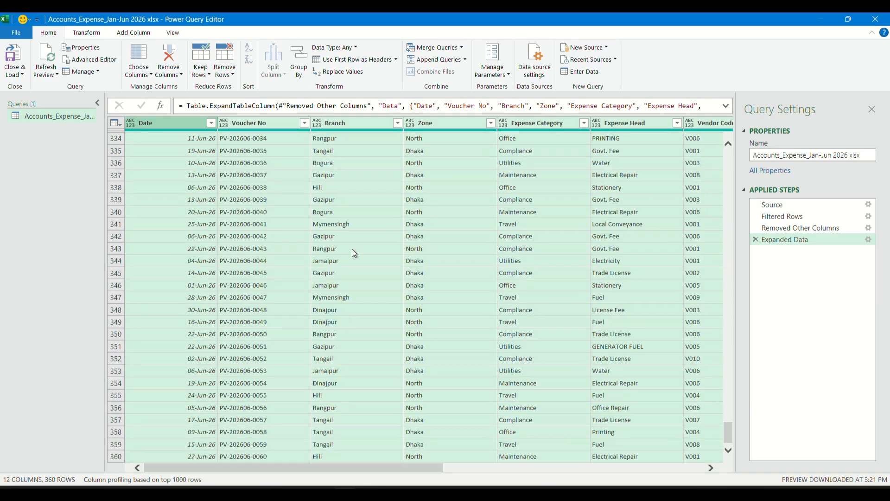
scroll(352, 249, "up", 20)
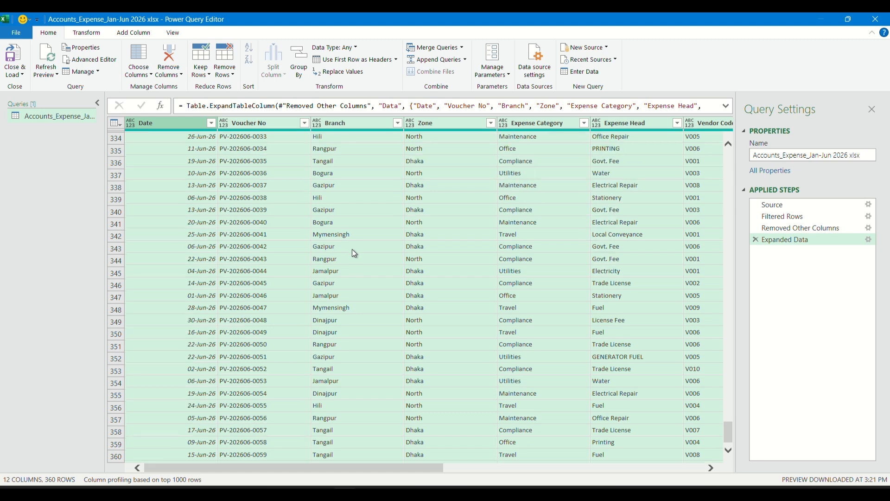
left_click(12, 74)
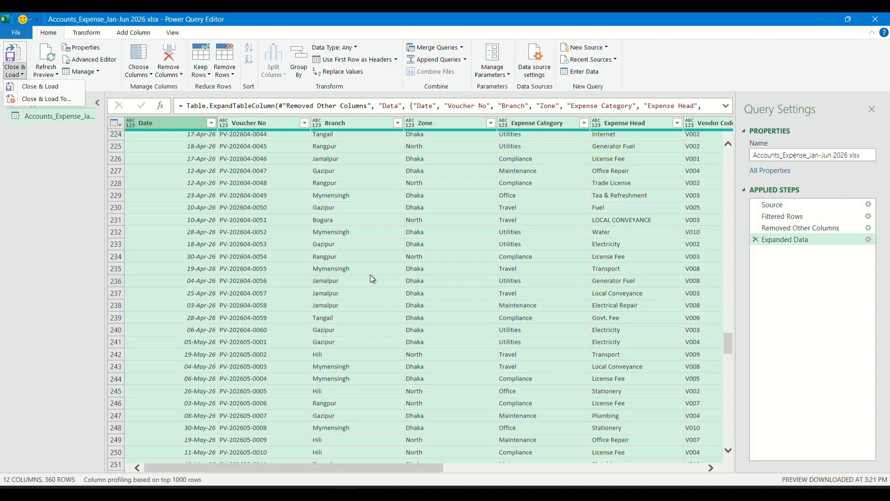
scroll(371, 275, "up", 20)
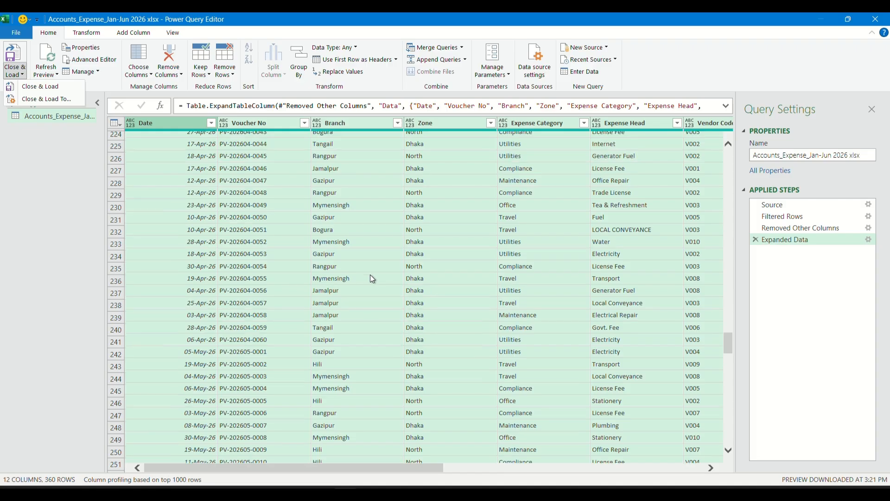
scroll(372, 278, "up", 20)
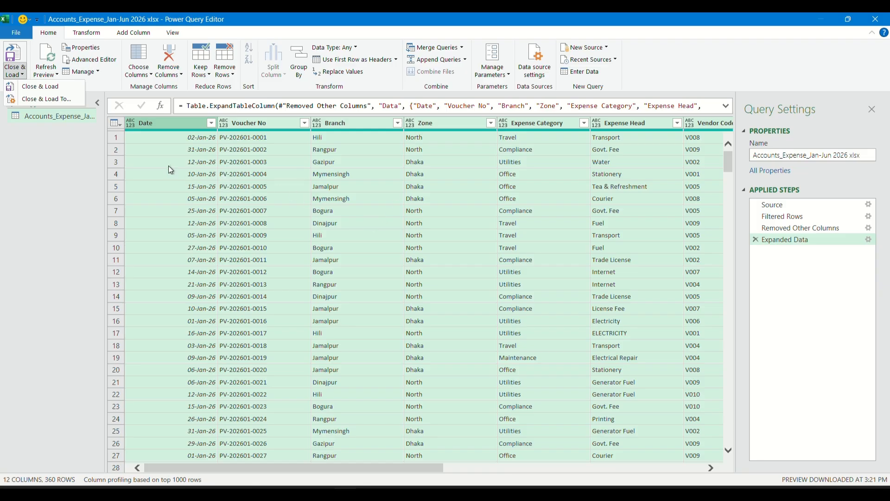
Select the Date column of the expanded table.
left_click(158, 123)
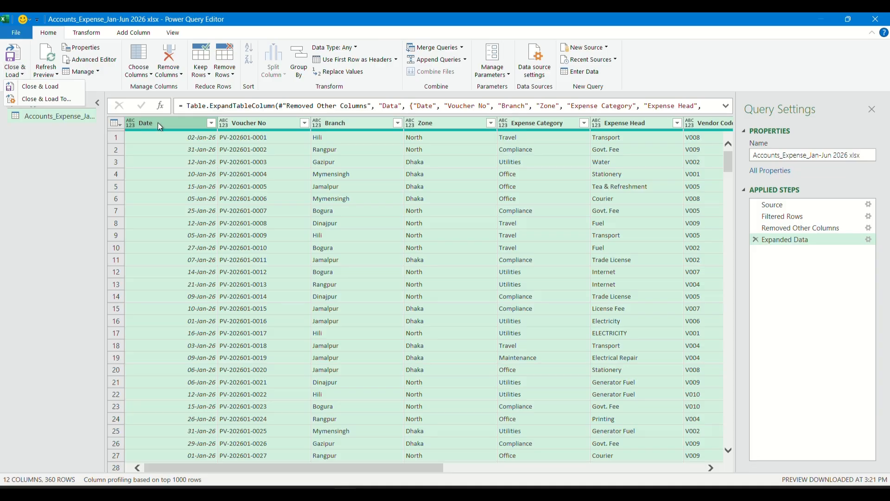
left_click(270, 124)
left_click(344, 122)
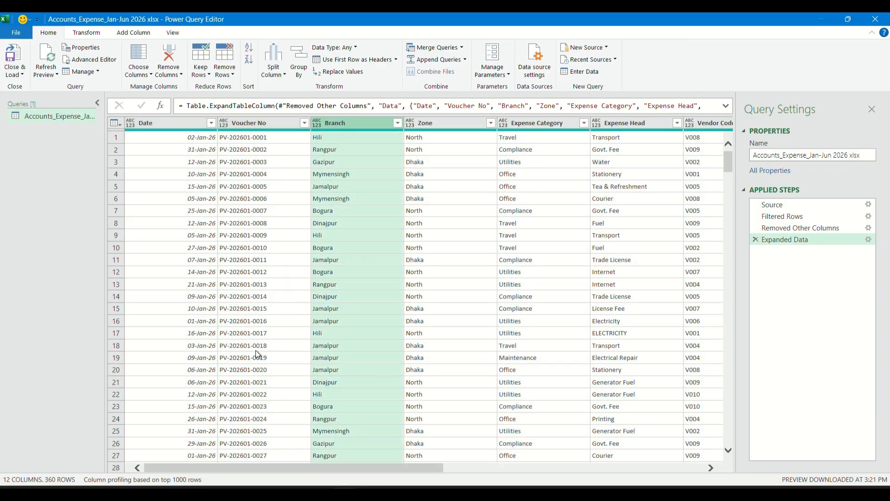
left_click(168, 122)
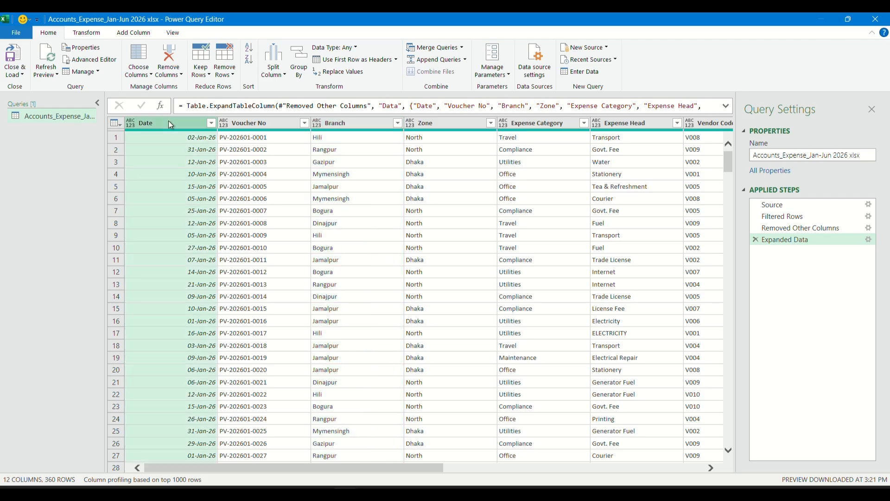